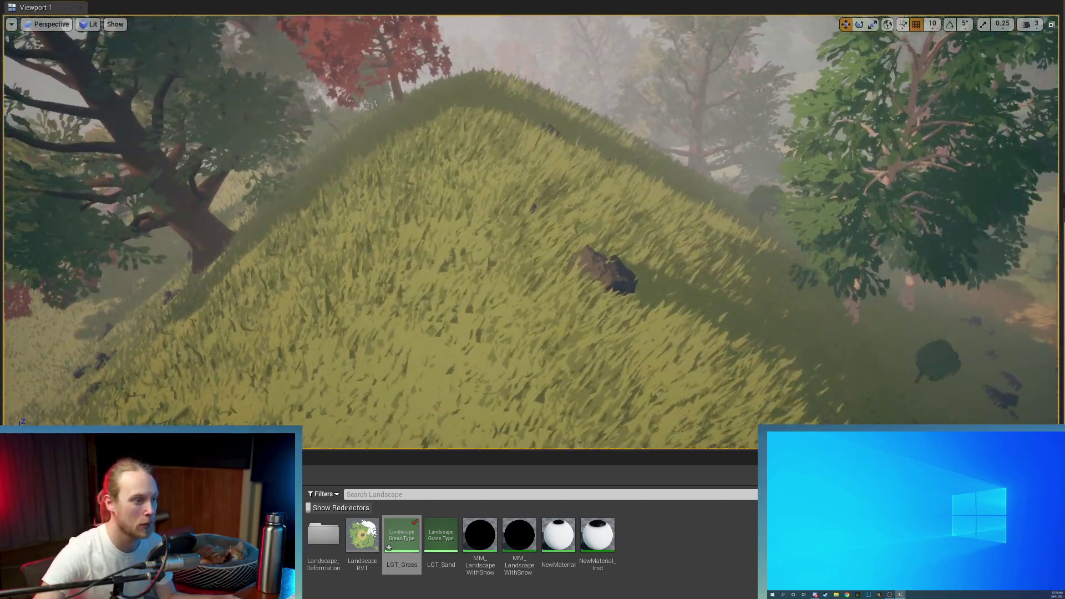
Step: Open the NewMaterial grass material and bring its main output node into view
{"action": "key", "text": "w"}
{"action": "key", "text": "s"}
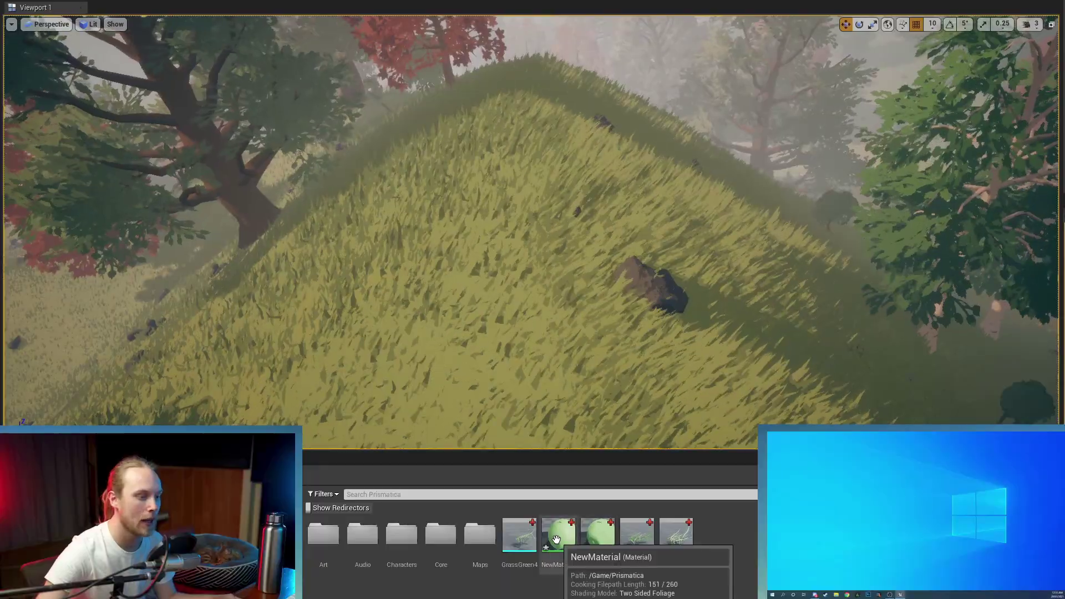
{"action": "double_click", "coordinate": [556, 540]}
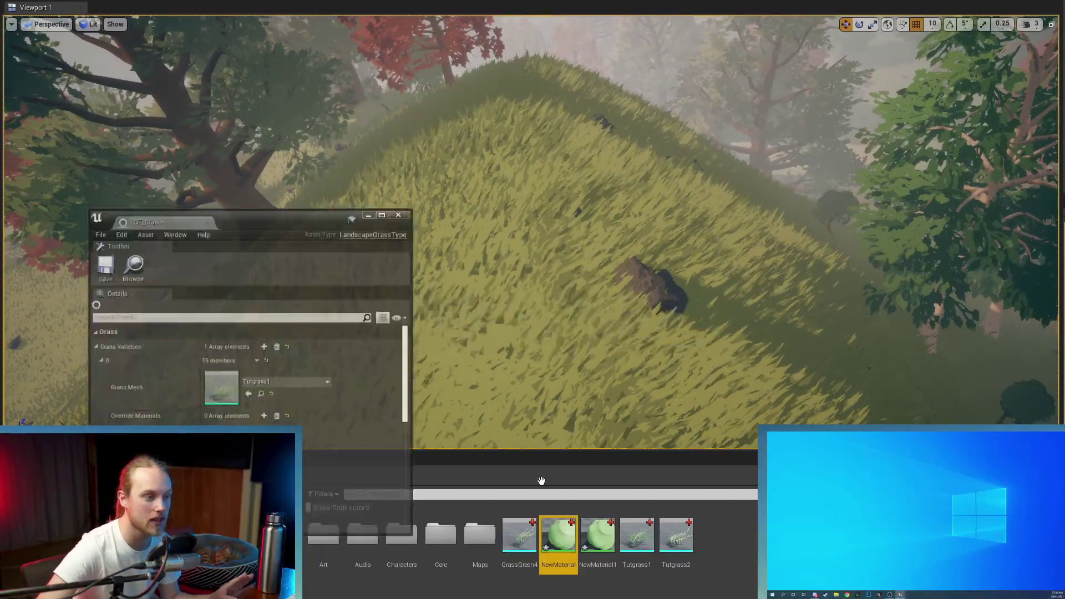
{"action": "double_click", "coordinate": [335, 181]}
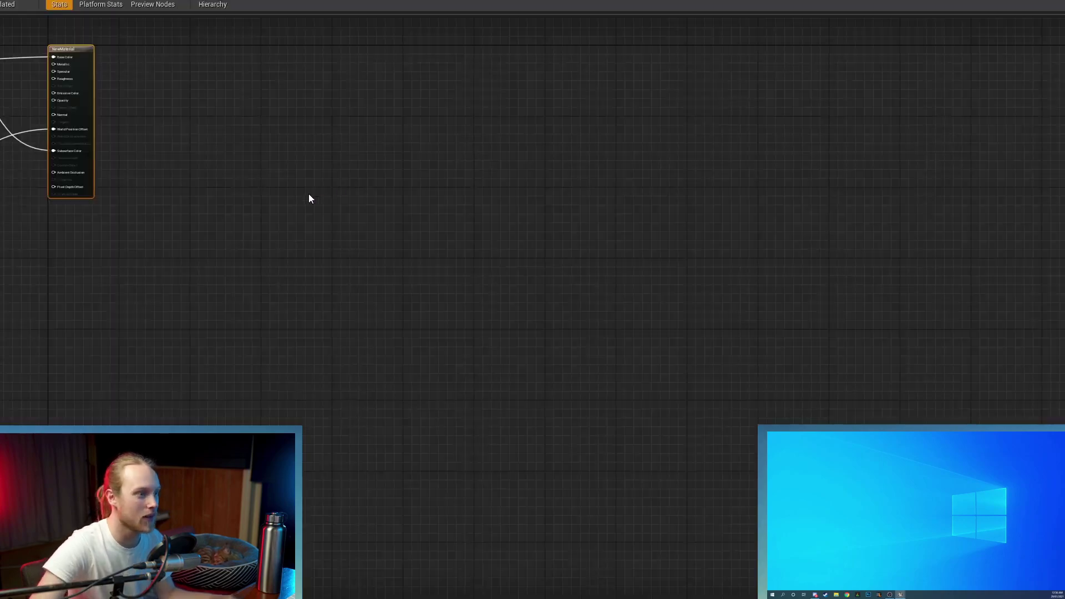
{"action": "scroll", "coordinate": [556, 269], "scroll_direction": "up", "scroll_amount": 3}
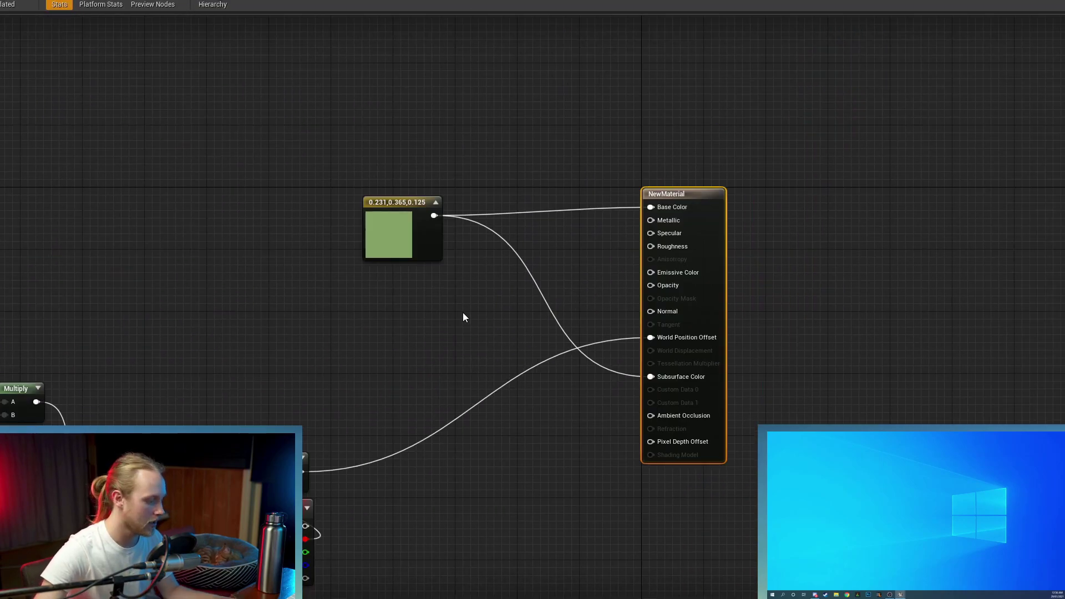
Step: Add a three-component constant node, connect it to the material's Normal input and set its value to 0,0,1
{"action": "left_click", "coordinate": [465, 317]}
{"action": "scroll", "coordinate": [499, 289], "scroll_direction": "up", "scroll_amount": 2}
{"action": "left_click_drag", "start_coordinate": [527, 297], "coordinate": [770, 252]}
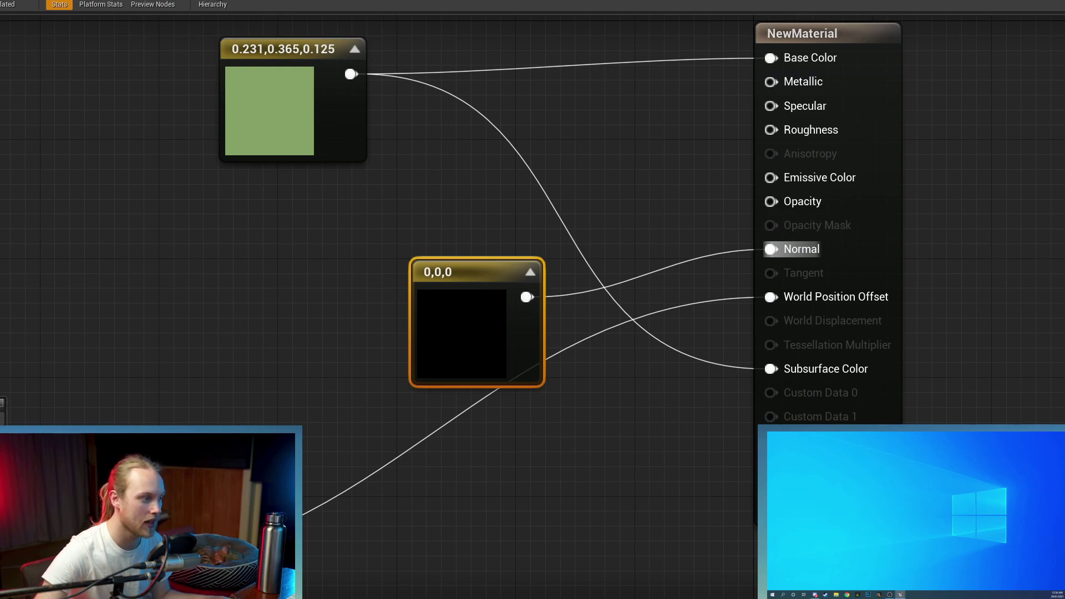
{"action": "double_click", "coordinate": [461, 333]}
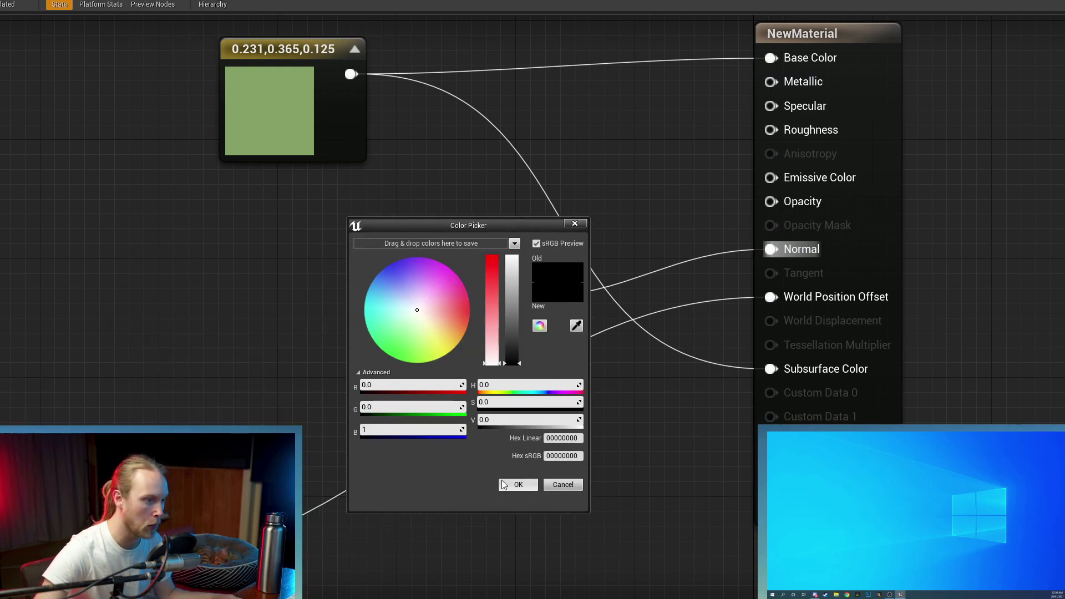
{"action": "left_click", "coordinate": [502, 484]}
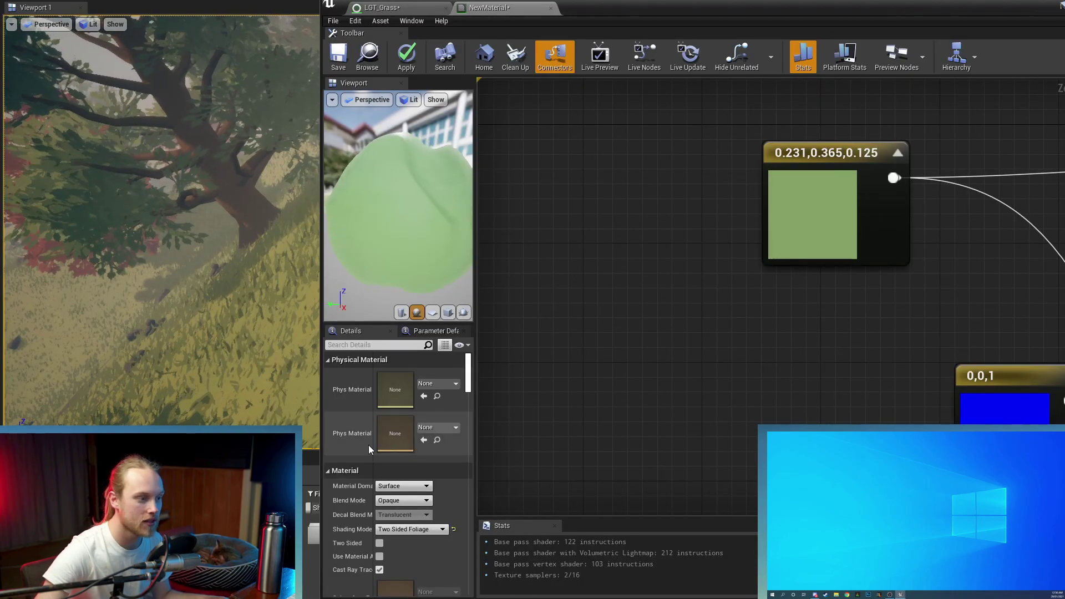
Step: Turn off the Tangent Space Normal option in the material's properties and save the material
{"action": "scroll", "coordinate": [369, 445], "scroll_direction": "down", "scroll_amount": 10}
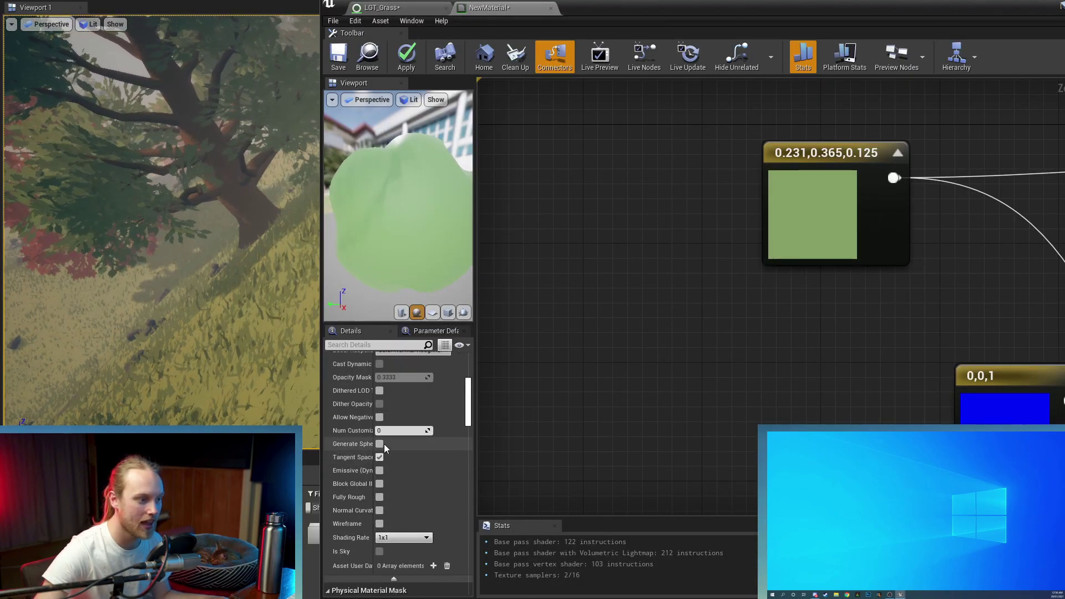
{"action": "scroll", "coordinate": [366, 399], "scroll_direction": "up", "scroll_amount": 4}
{"action": "left_click", "coordinate": [347, 345]}
{"action": "type", "text": "tang"}
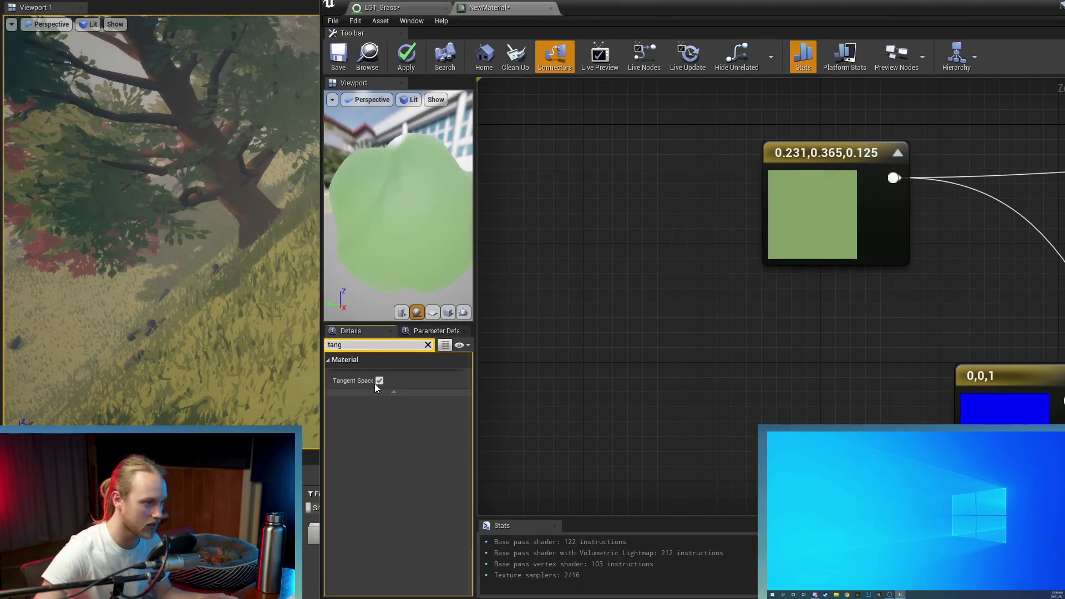
{"action": "left_click", "coordinate": [379, 380]}
{"action": "left_click", "coordinate": [339, 55]}
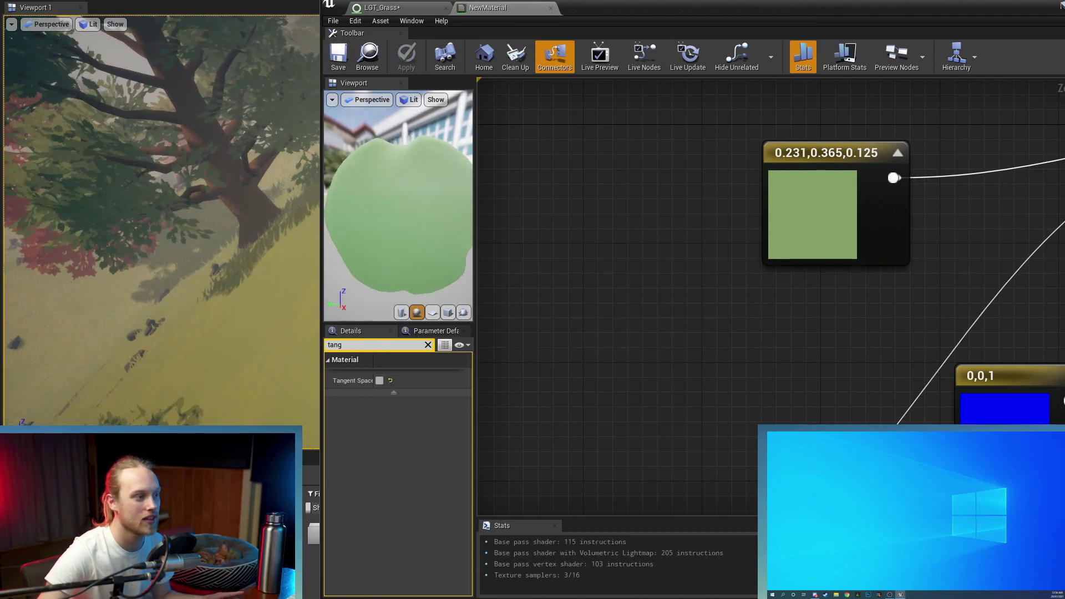
{"action": "key", "text": "super+Down"}
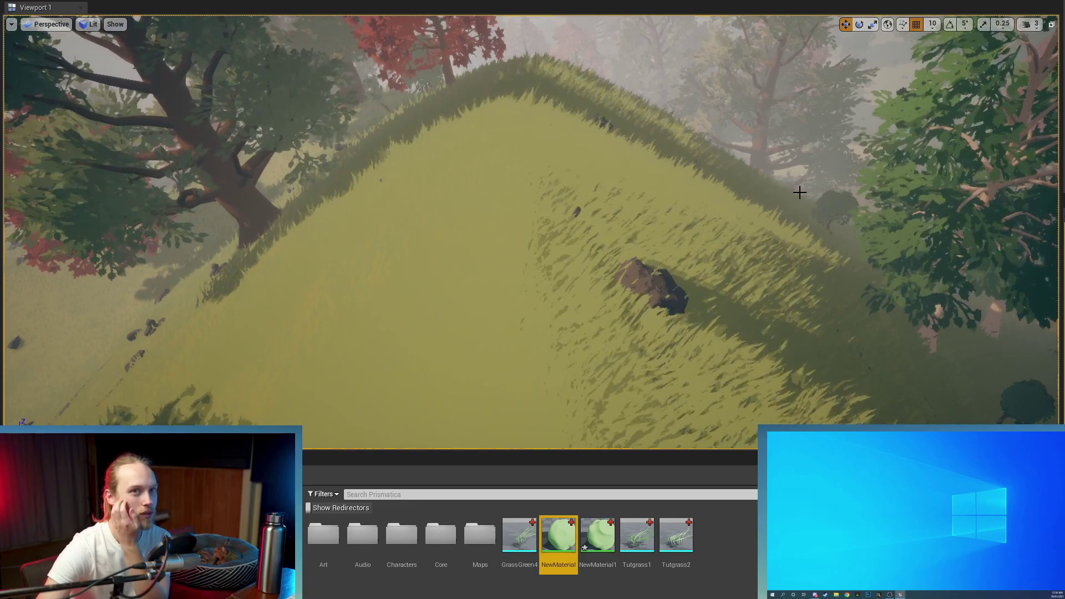
Step: Inspect the grass shading on the hill and the surrounding slopes, up close and from a distance
{"action": "right_click_drag", "start_coordinate": [732, 242], "coordinate": [637, 278]}
{"action": "key", "text": "w"}
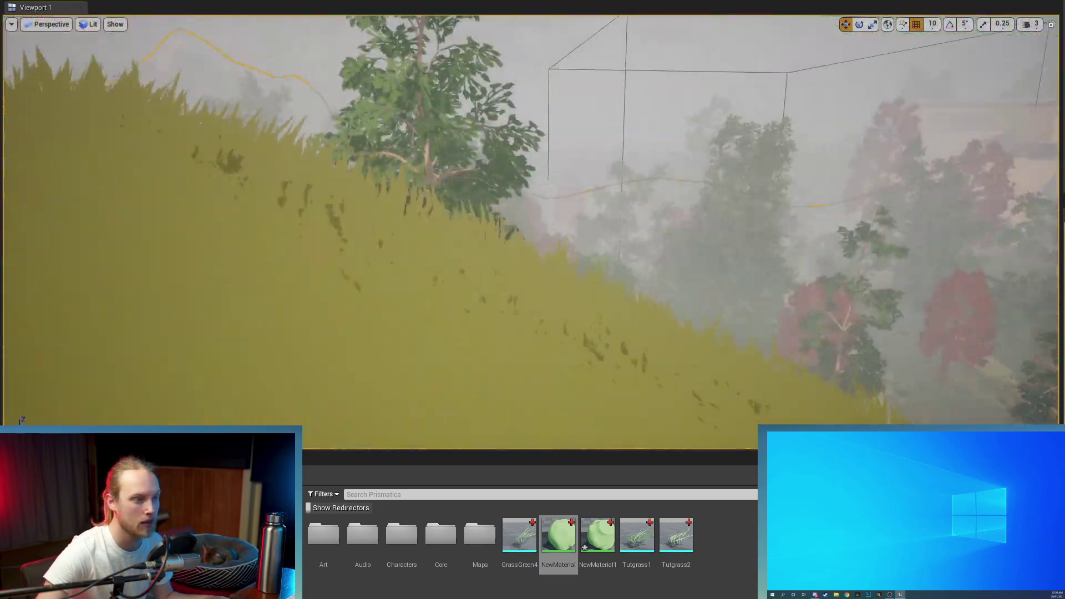
{"action": "right_click_drag", "start_coordinate": [694, 322], "coordinate": [674, 358]}
{"action": "key", "text": "s"}
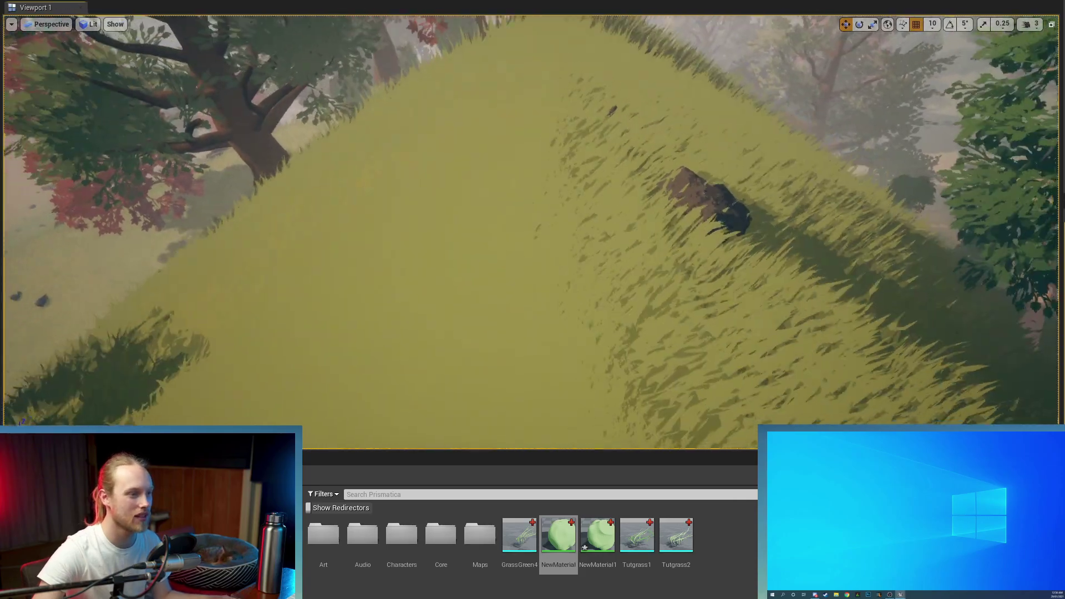
{"action": "right_click_drag", "start_coordinate": [674, 358], "coordinate": [669, 343]}
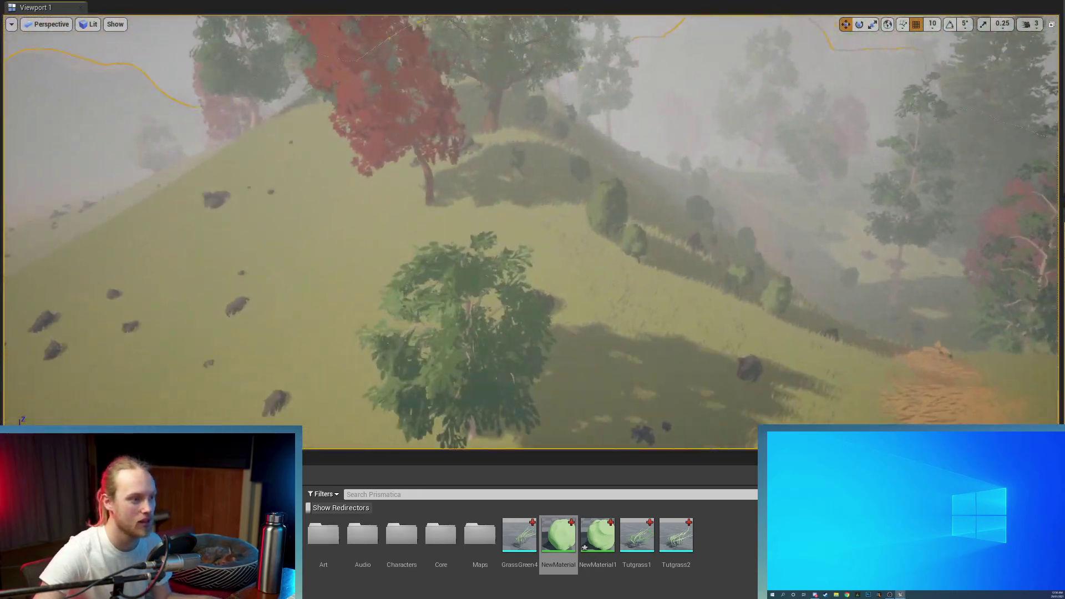
{"action": "right_click_drag", "start_coordinate": [669, 344], "coordinate": [665, 336]}
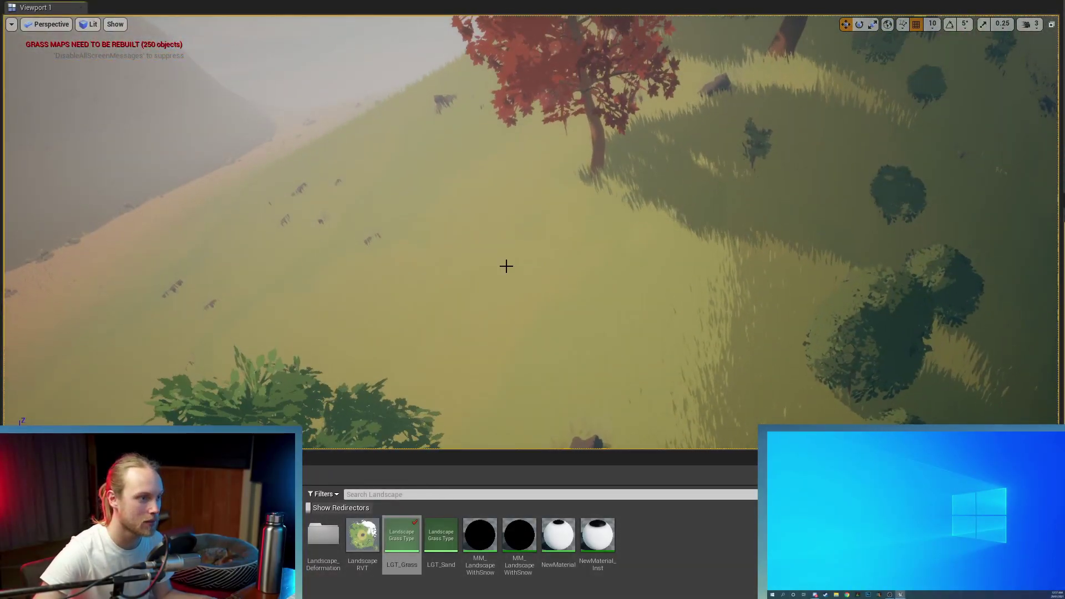
Step: Examine how the landscape grass blends with the terrain between the sunlit and shaded slopes
{"action": "right_click_drag", "start_coordinate": [506, 266], "coordinate": [506, 266]}
{"action": "key", "text": "w"}
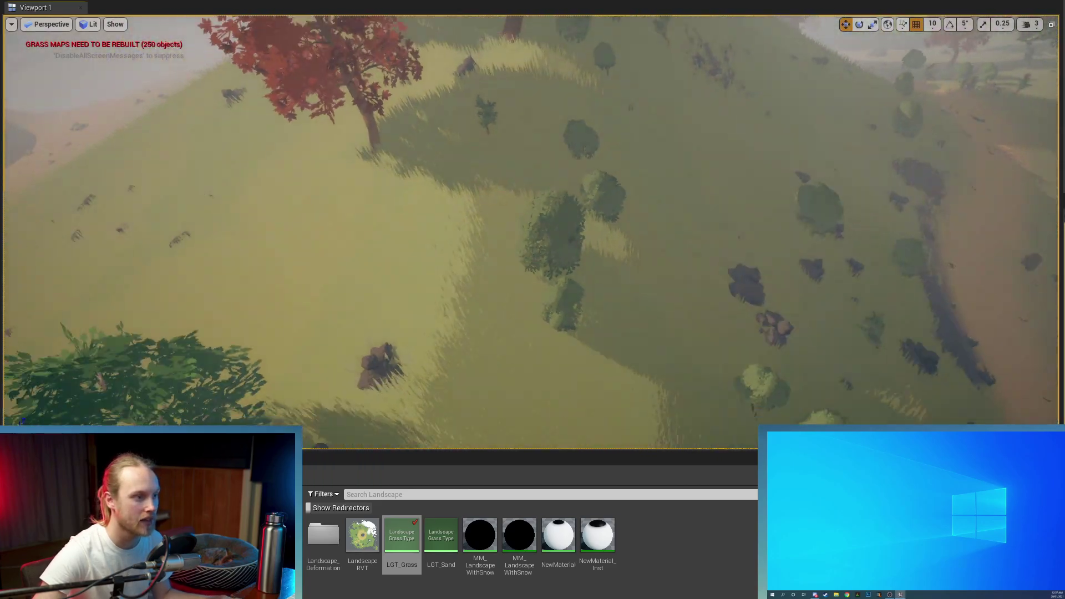
{"action": "right_click_drag", "start_coordinate": [506, 266], "coordinate": [506, 266]}
{"action": "right_click_drag", "start_coordinate": [536, 216], "coordinate": [537, 216]}
{"action": "right_click_drag", "start_coordinate": [491, 272], "coordinate": [478, 298]}
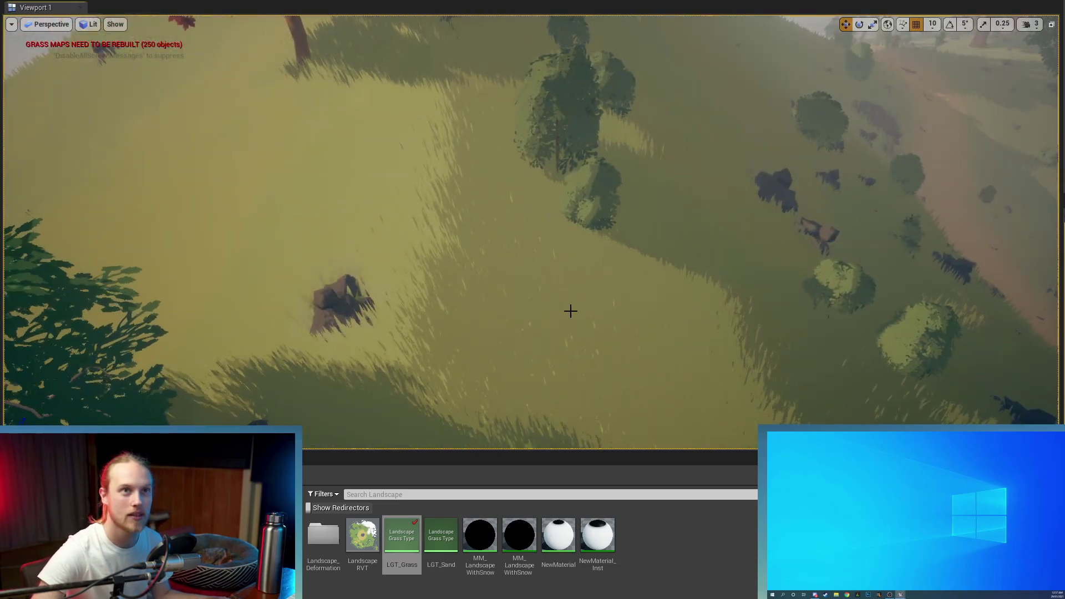
{"action": "right_click_drag", "start_coordinate": [524, 371], "coordinate": [524, 371]}
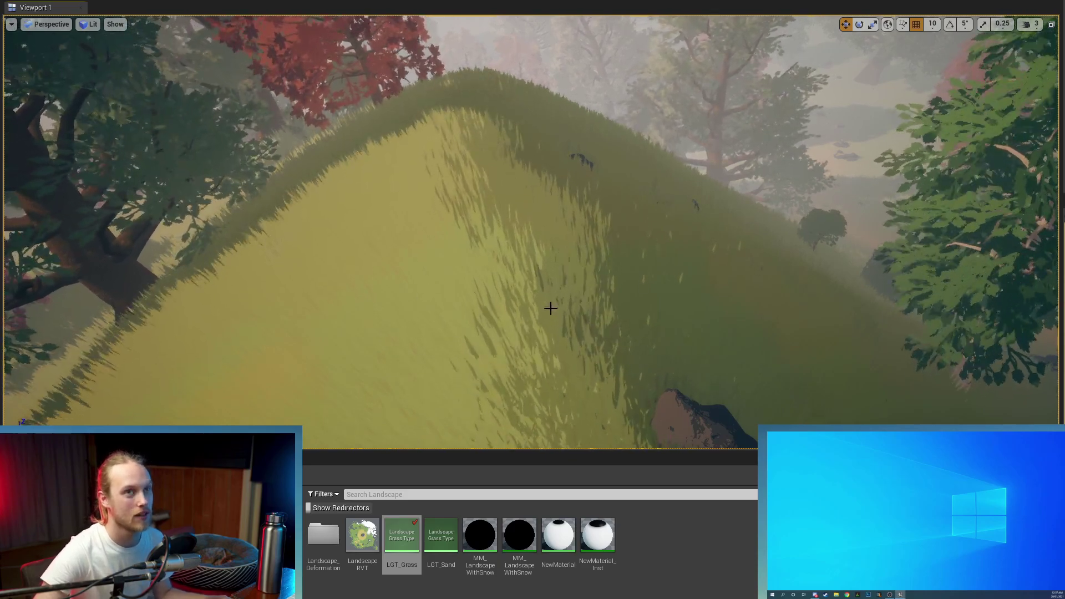
{"action": "right_click_drag", "start_coordinate": [548, 308], "coordinate": [548, 307]}
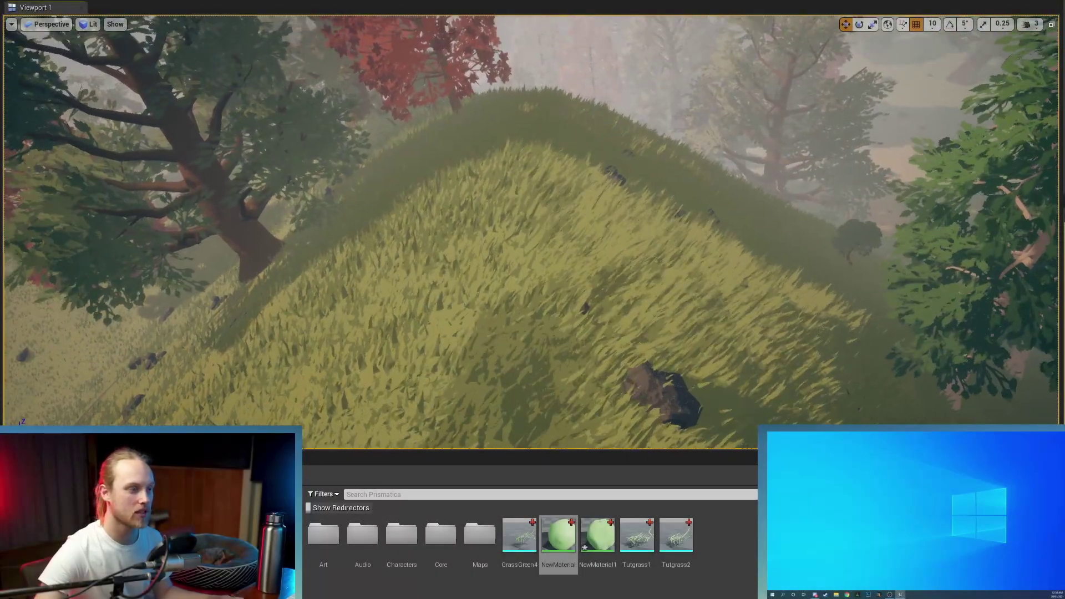
Step: Display the World Normal buffer visualization in the viewport and examine the normals of the grass blades on the hill
{"action": "right_click_drag", "start_coordinate": [554, 205], "coordinate": [554, 205]}
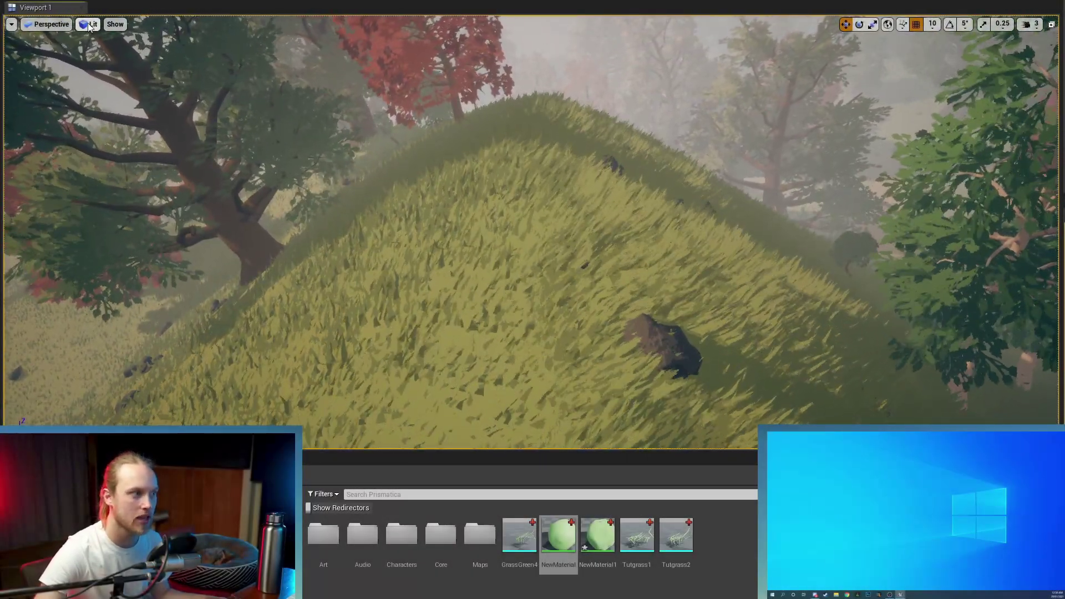
{"action": "left_click", "coordinate": [89, 25]}
{"action": "mouse_move", "coordinate": [154, 171]}
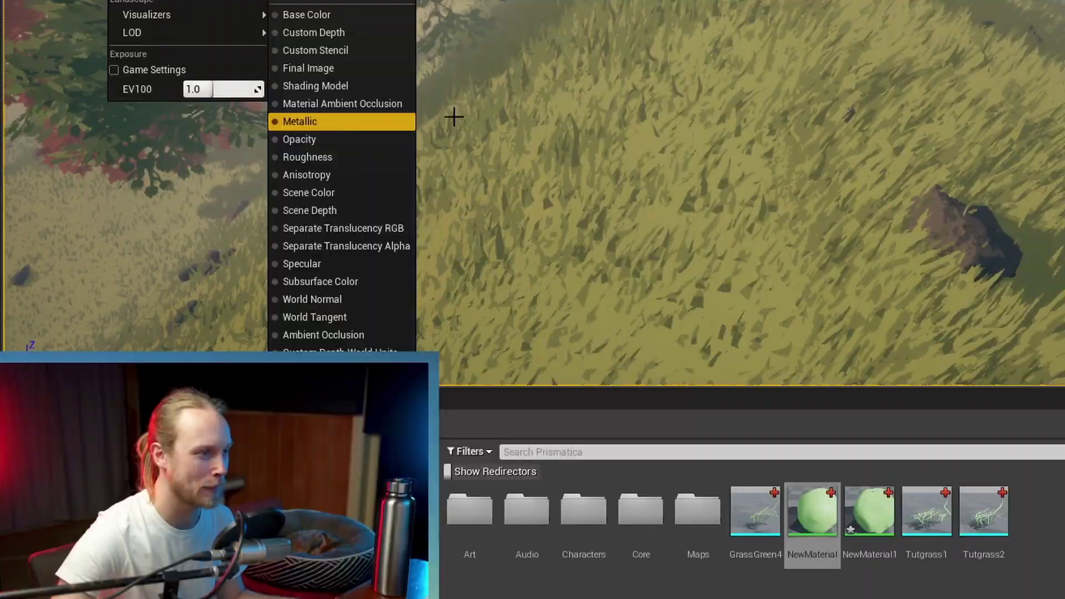
{"action": "left_click", "coordinate": [453, 117]}
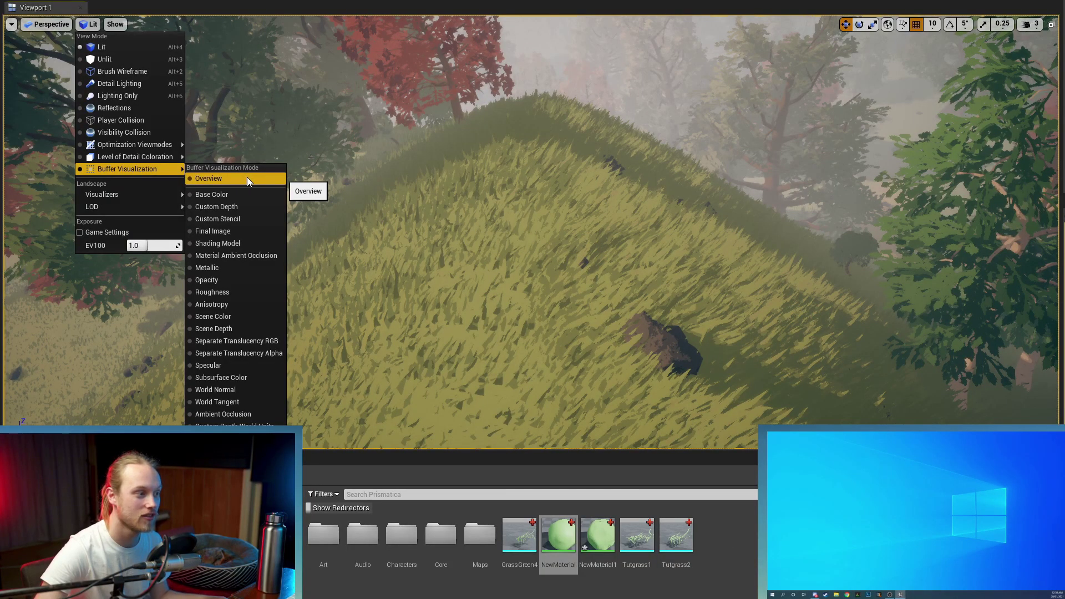
{"action": "left_click", "coordinate": [222, 391]}
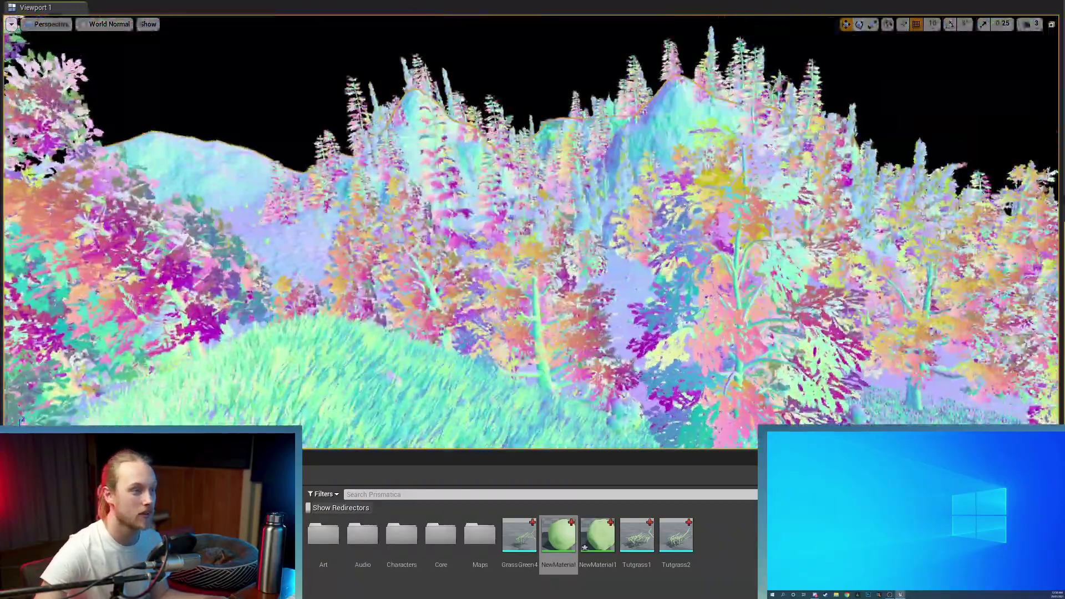
{"action": "right_click_drag", "start_coordinate": [532, 233], "coordinate": [436, 355]}
{"action": "right_click_drag", "start_coordinate": [634, 312], "coordinate": [621, 399]}
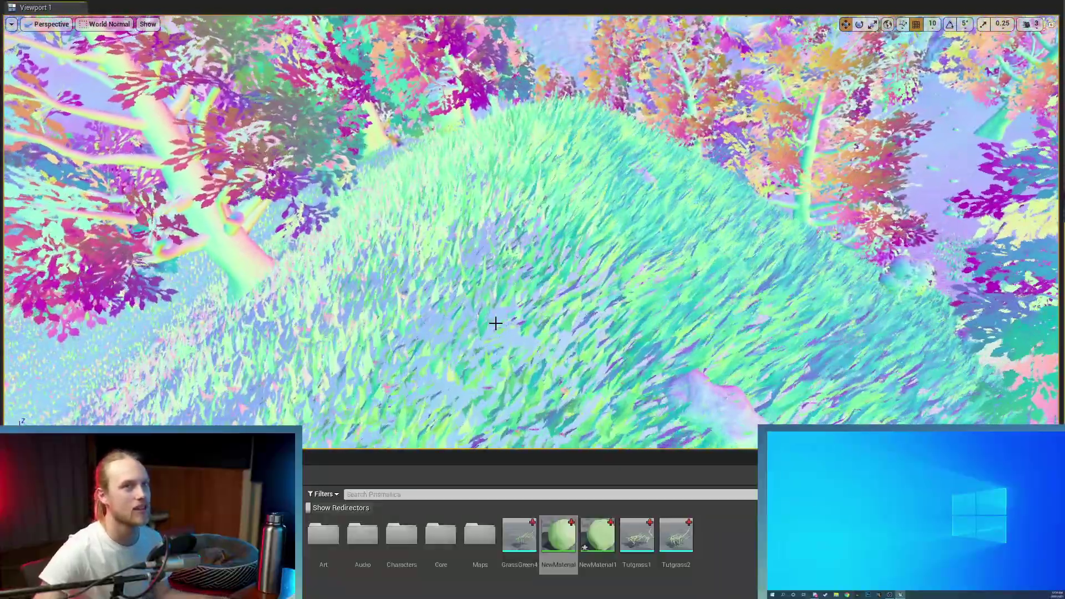
{"action": "mouse_move", "coordinate": [495, 323]}
{"action": "right_mouse_down"}
{"action": "mouse_move", "coordinate": [496, 405]}
{"action": "mouse_move", "coordinate": [492, 325]}
{"action": "right_mouse_up"}
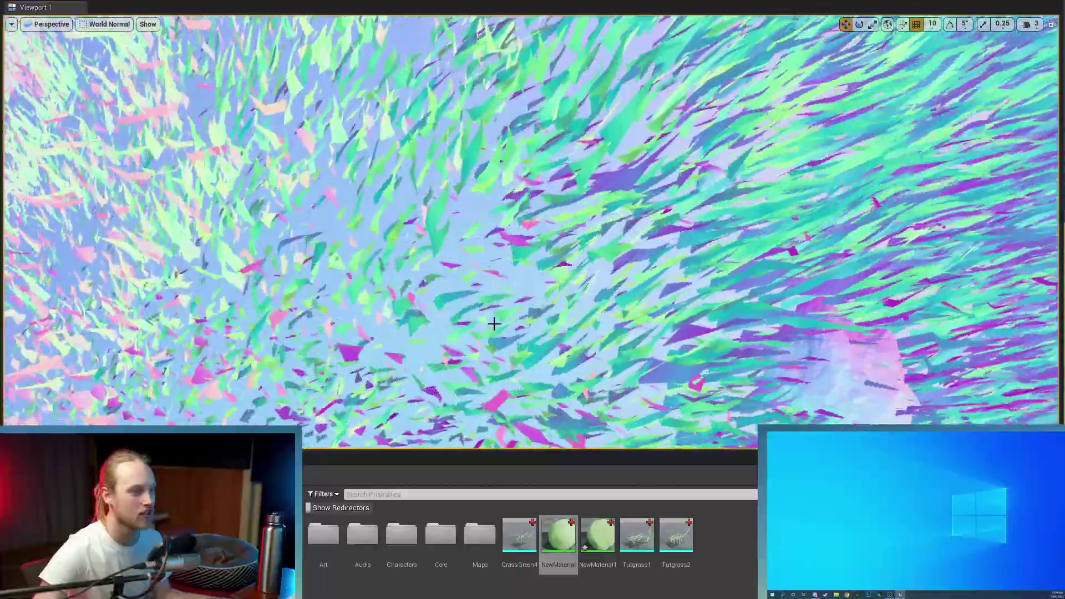
{"action": "right_click_drag", "start_coordinate": [507, 285], "coordinate": [506, 189]}
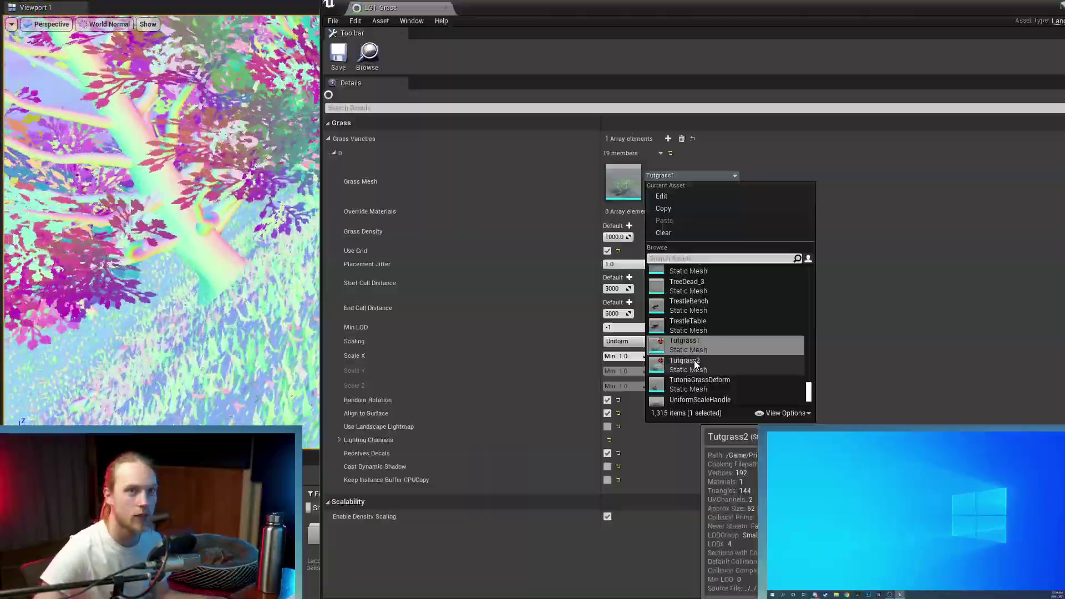
Step: Set the LGT_Grass grass mesh to Tutgrass2, examine the hill's world normals and switch the viewport to Lit
{"action": "left_click", "coordinate": [696, 364]}
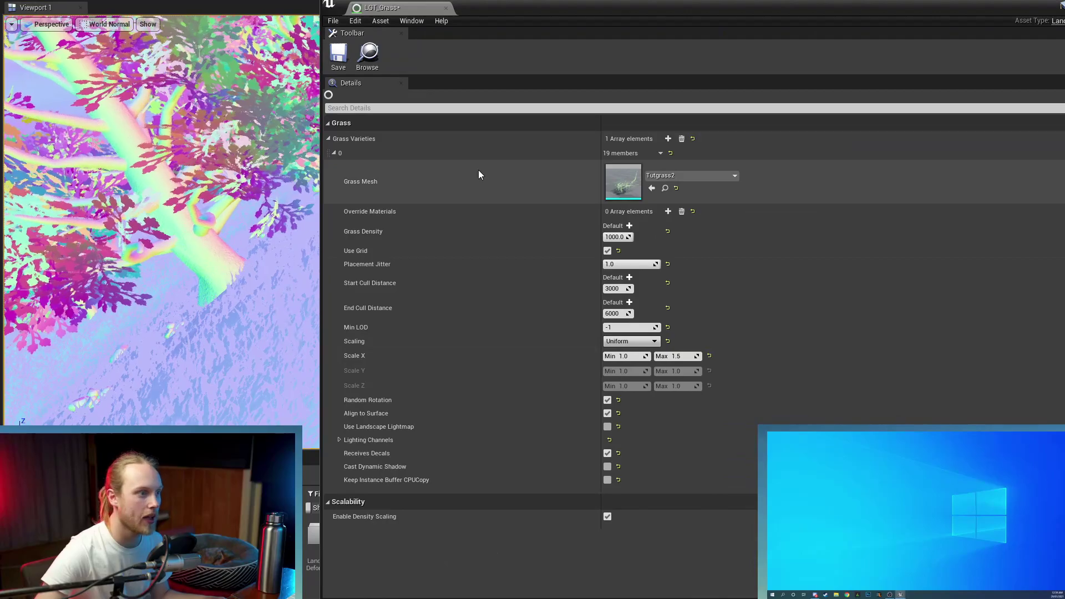
{"action": "left_click", "coordinate": [447, 9]}
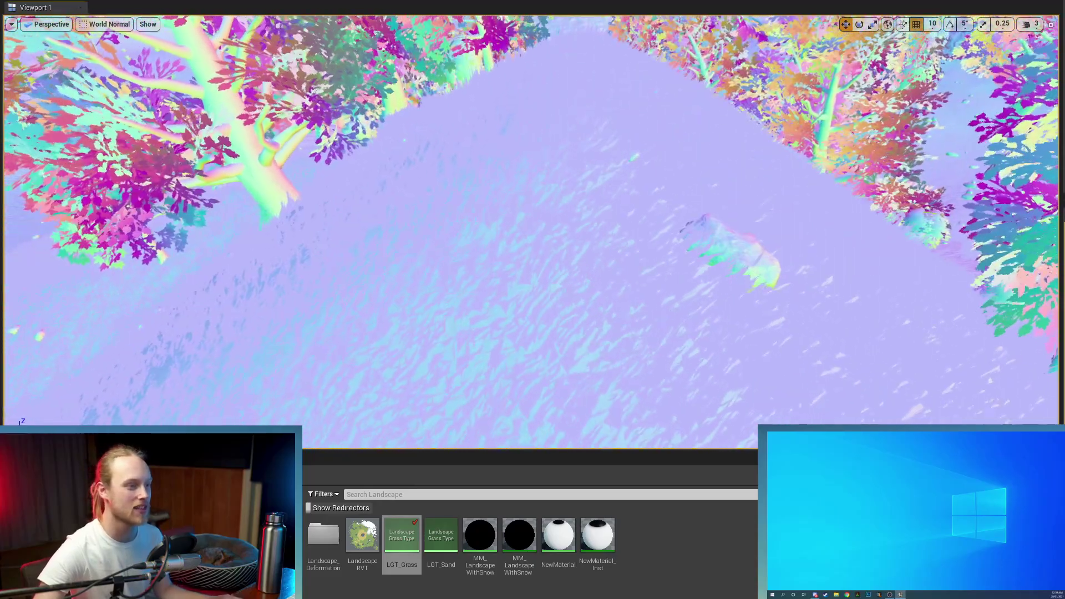
{"action": "right_click_drag", "start_coordinate": [533, 232], "coordinate": [693, 232]}
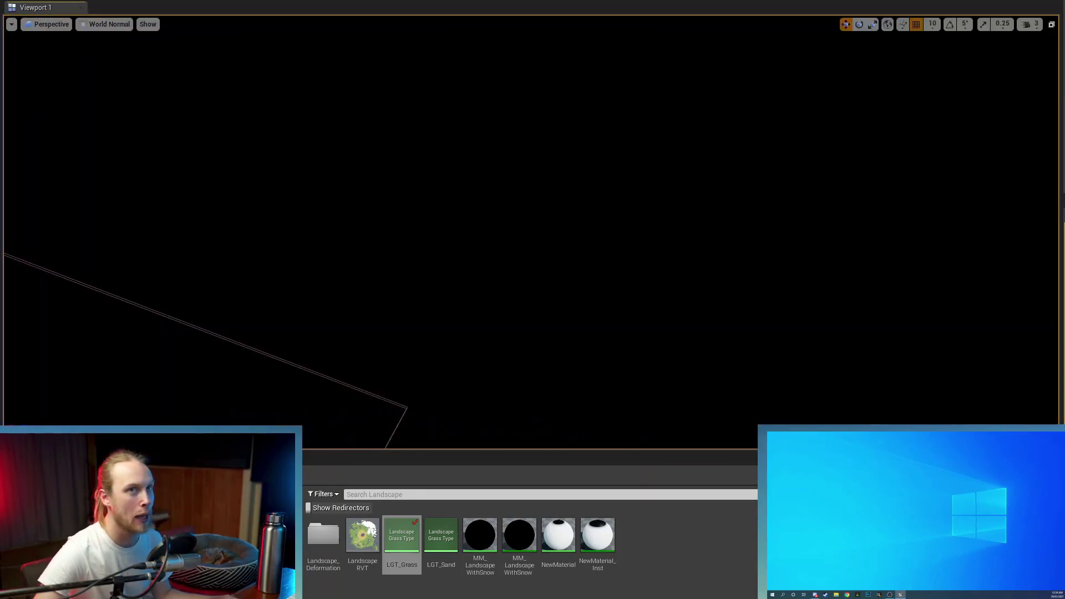
{"action": "key", "text": "s"}
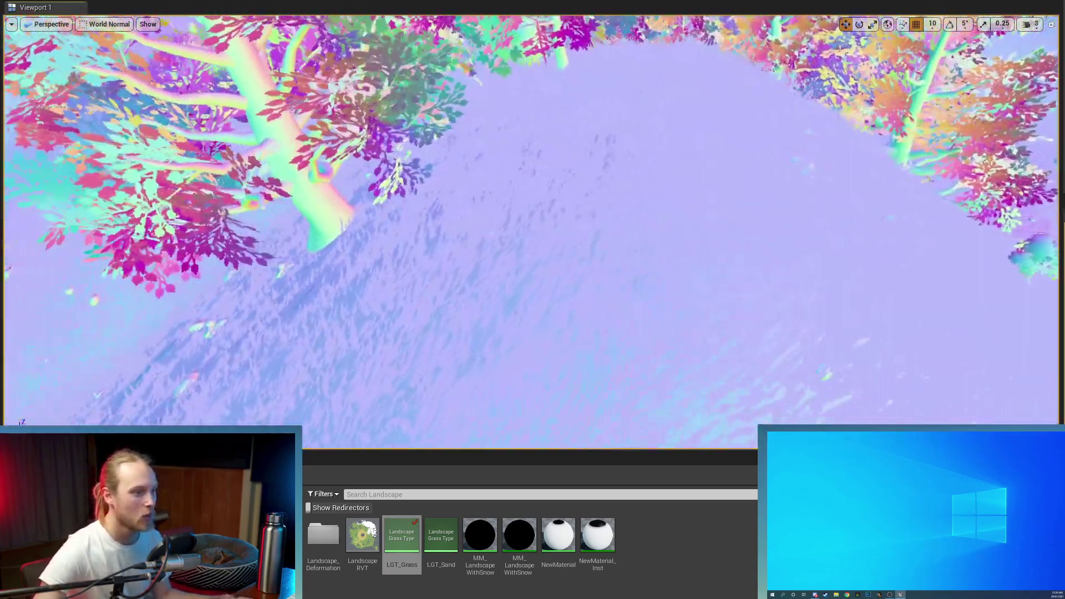
{"action": "right_click_drag", "start_coordinate": [532, 252], "coordinate": [617, 203]}
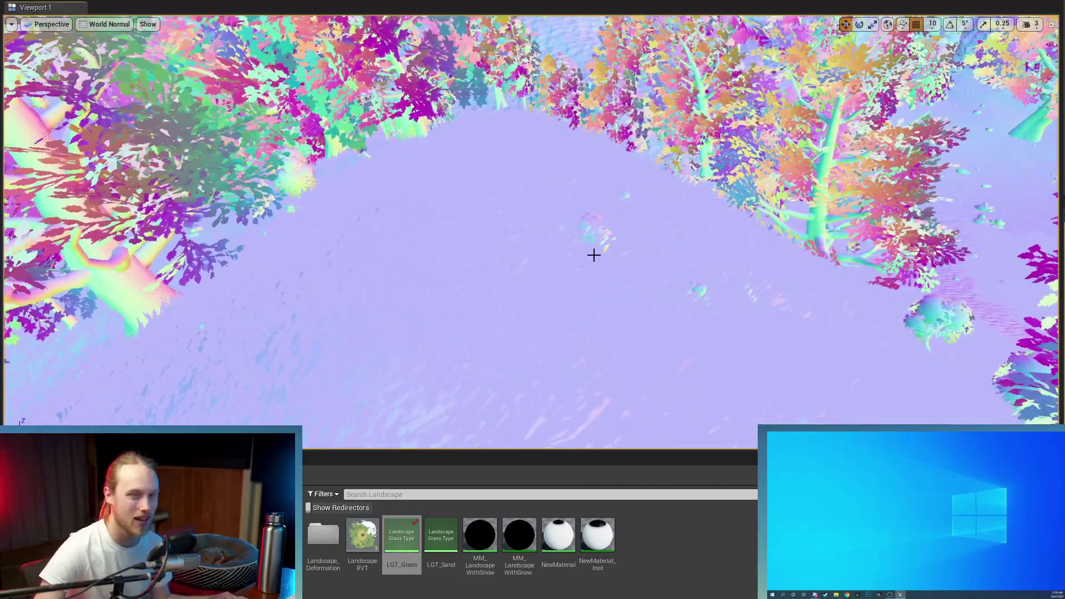
{"action": "right_click_drag", "start_coordinate": [593, 256], "coordinate": [524, 279]}
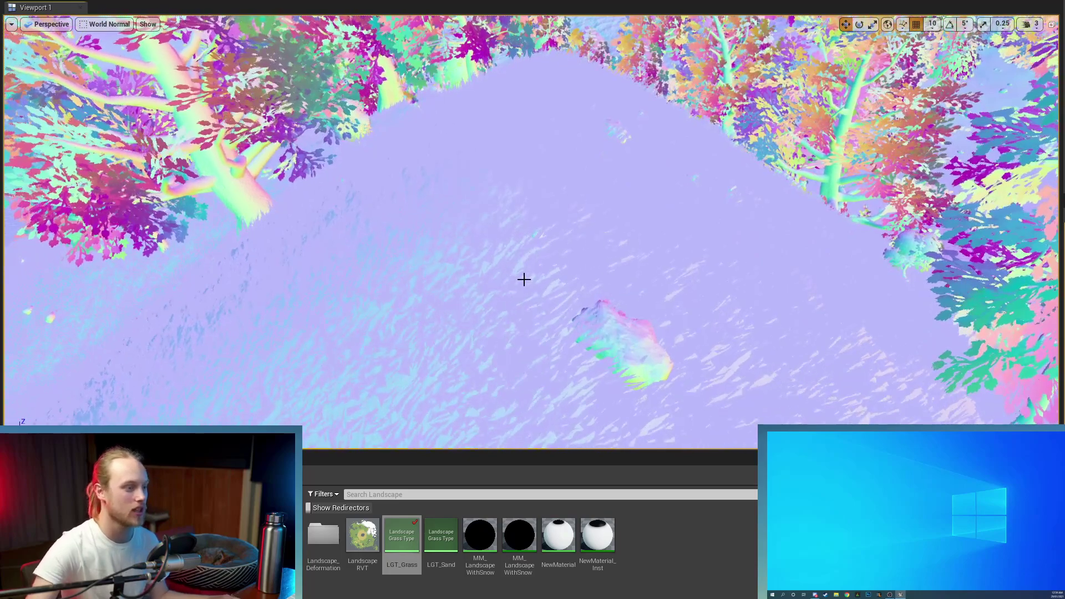
{"action": "left_click", "coordinate": [83, 24]}
{"action": "left_click", "coordinate": [96, 45]}
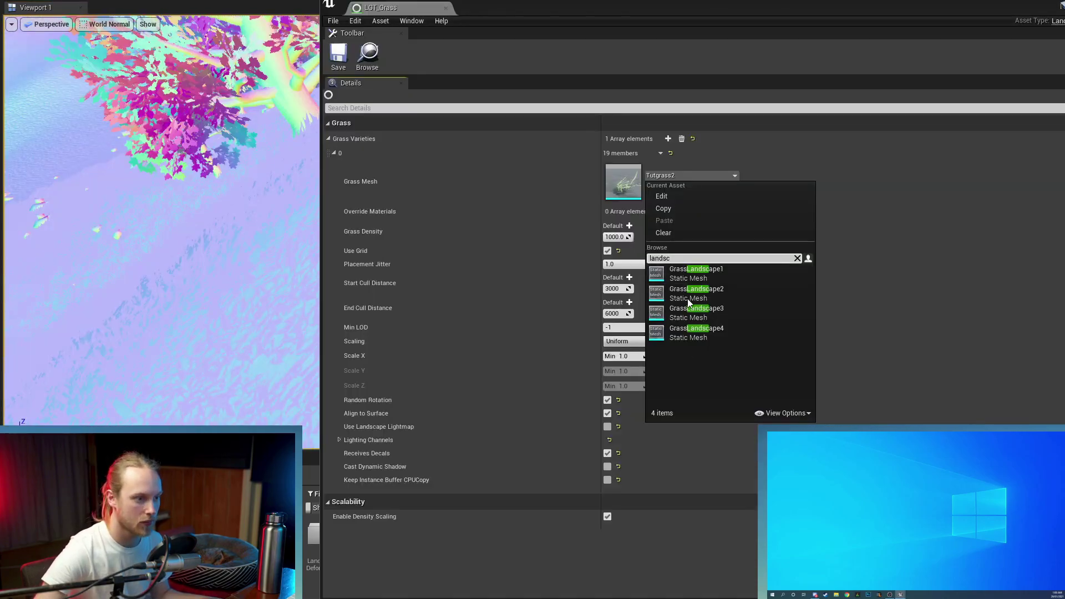
Step: Set the LGT_Grass grass mesh to GrassLandscape1 and close the grass type asset
{"action": "left_click", "coordinate": [697, 272]}
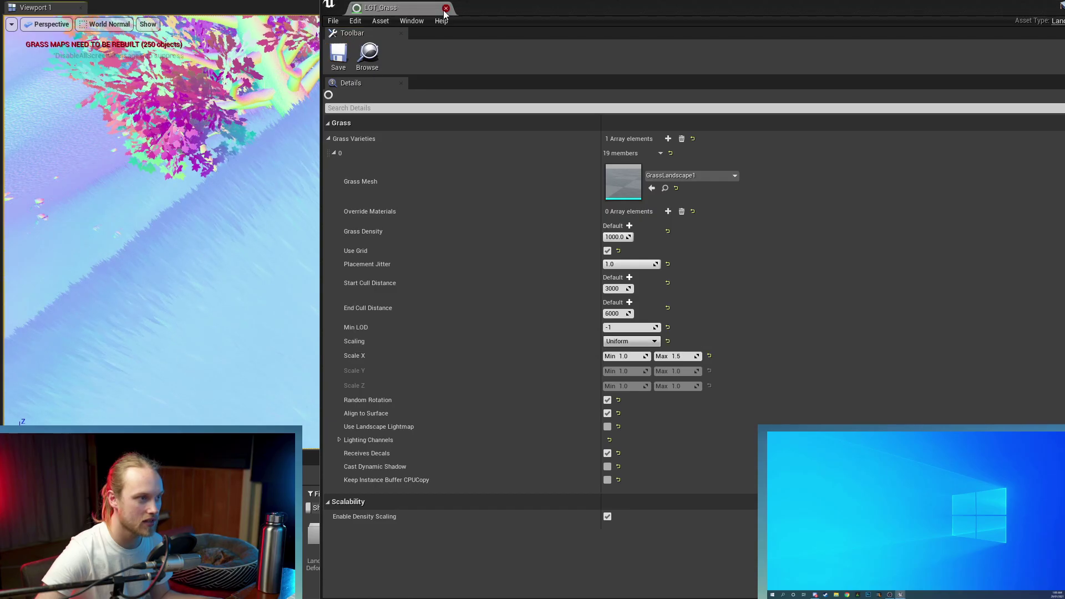
{"action": "left_click", "coordinate": [446, 8]}
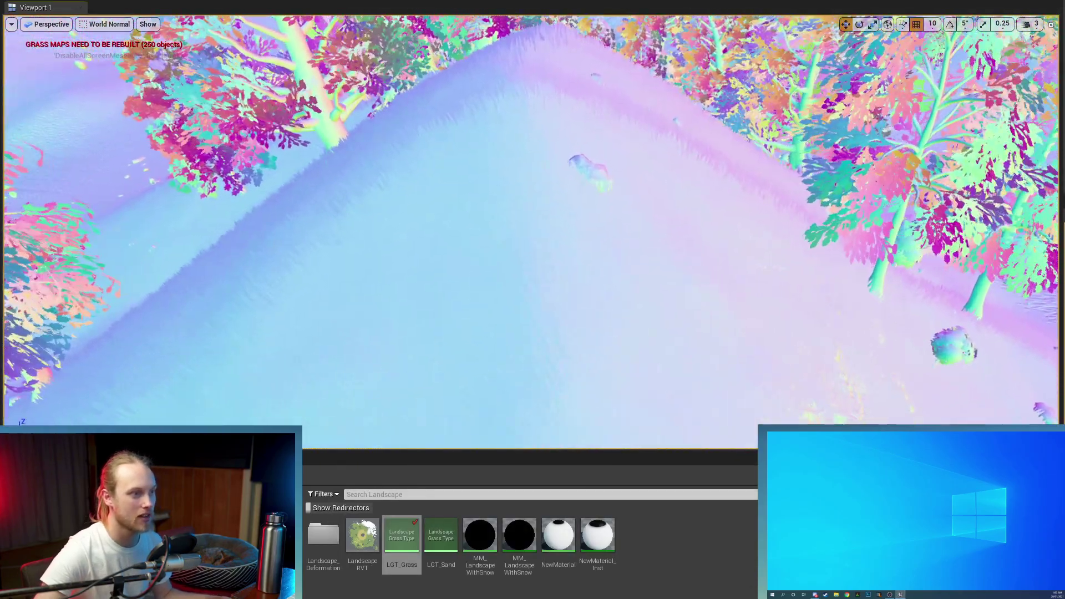
Step: Examine the hill's grass in the World Normal view, switch the viewport to Lit and examine how its slopes are shaded
{"action": "key", "text": "w"}
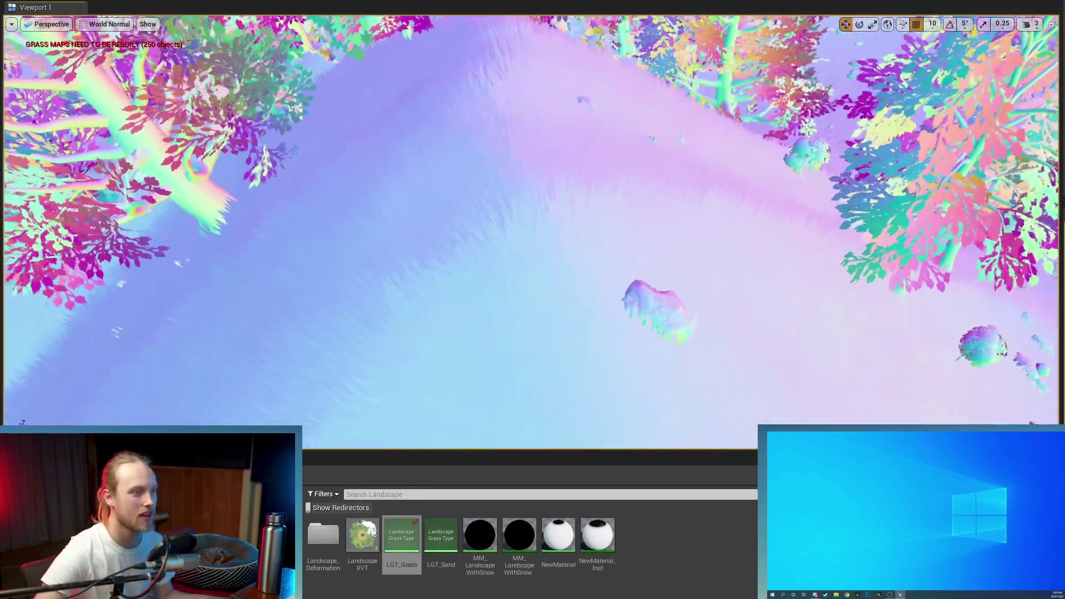
{"action": "right_click_drag", "start_coordinate": [597, 205], "coordinate": [597, 204]}
{"action": "key", "text": "w"}
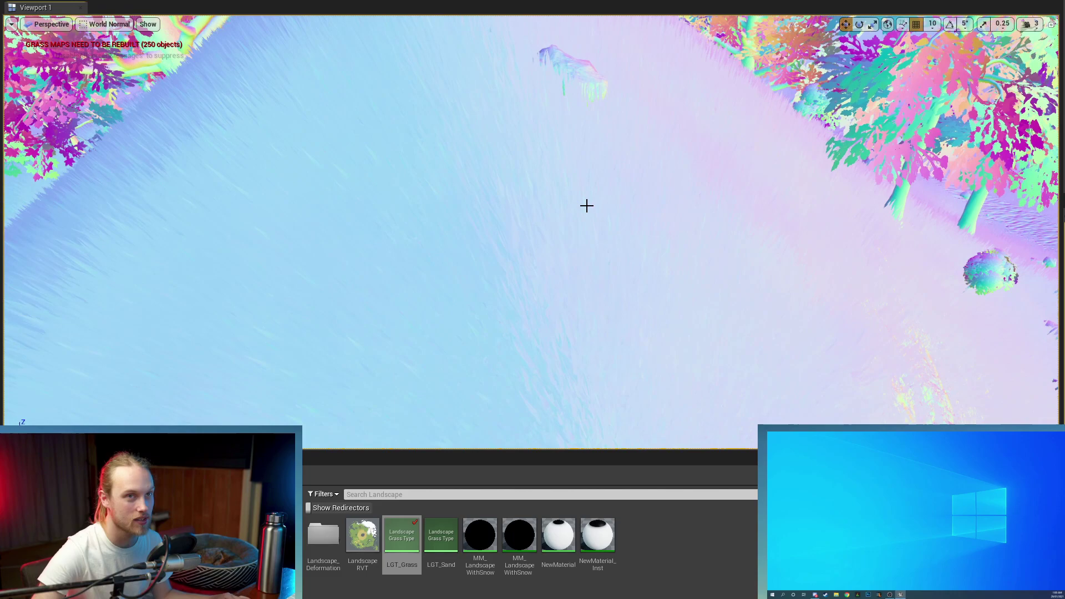
{"action": "right_click_drag", "start_coordinate": [581, 228], "coordinate": [581, 229]}
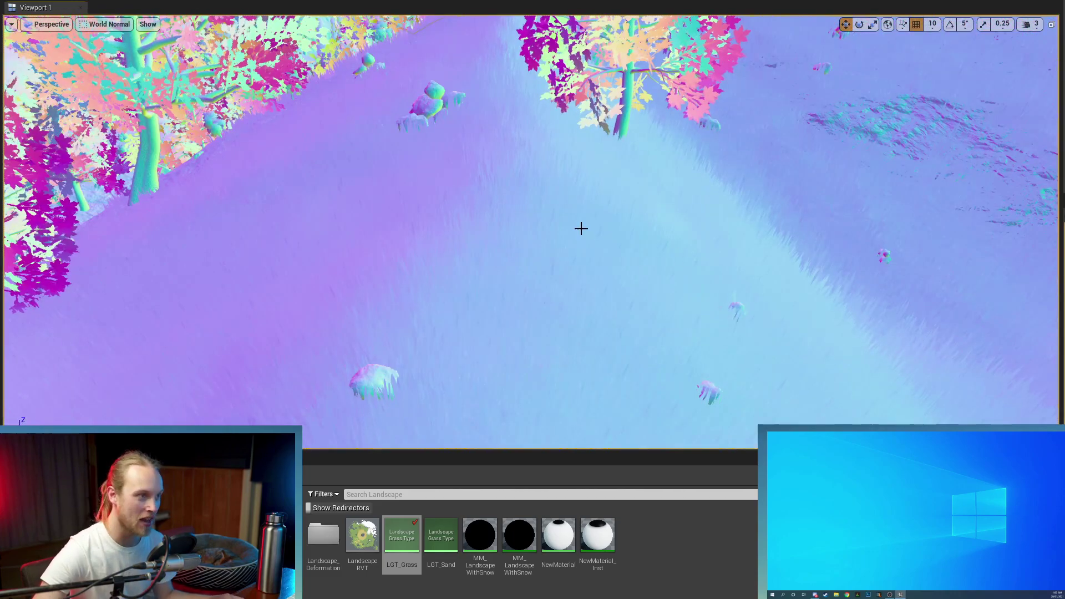
{"action": "right_click_drag", "start_coordinate": [554, 223], "coordinate": [554, 200]}
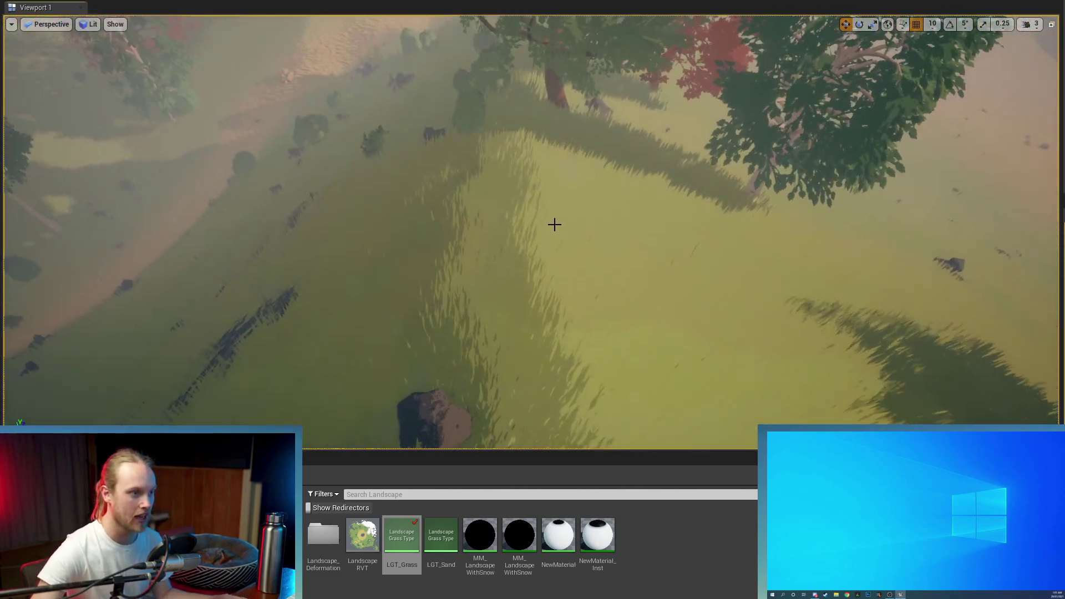
{"action": "right_click_drag", "start_coordinate": [397, 228], "coordinate": [383, 228]}
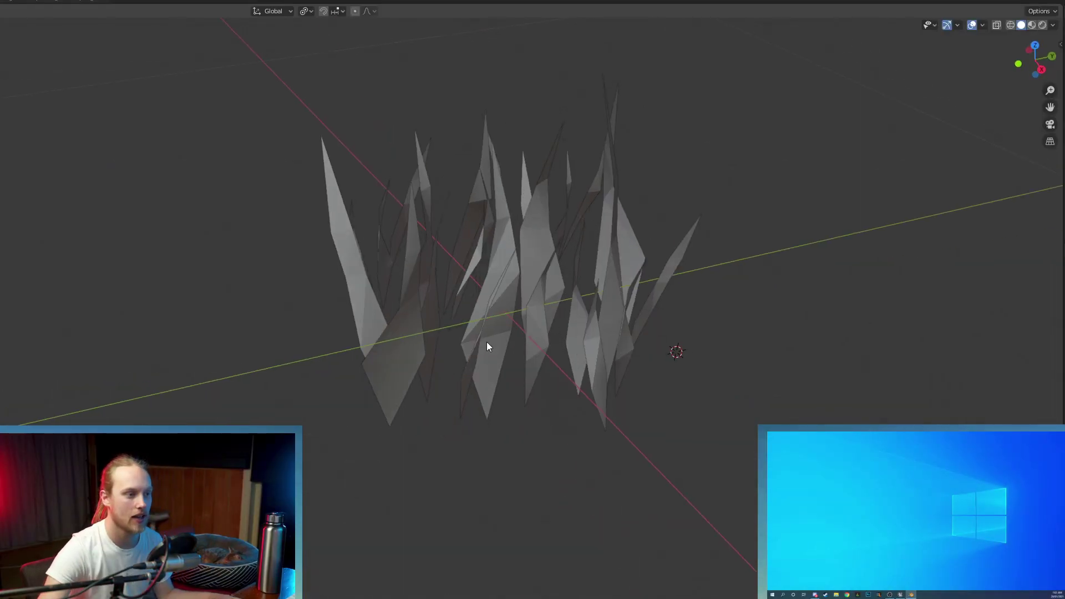
Step: Switch to Blender, select the grass mesh, copy it and paste a duplicate in place
{"action": "middle_click_drag", "start_coordinate": [487, 342], "coordinate": [459, 307]}
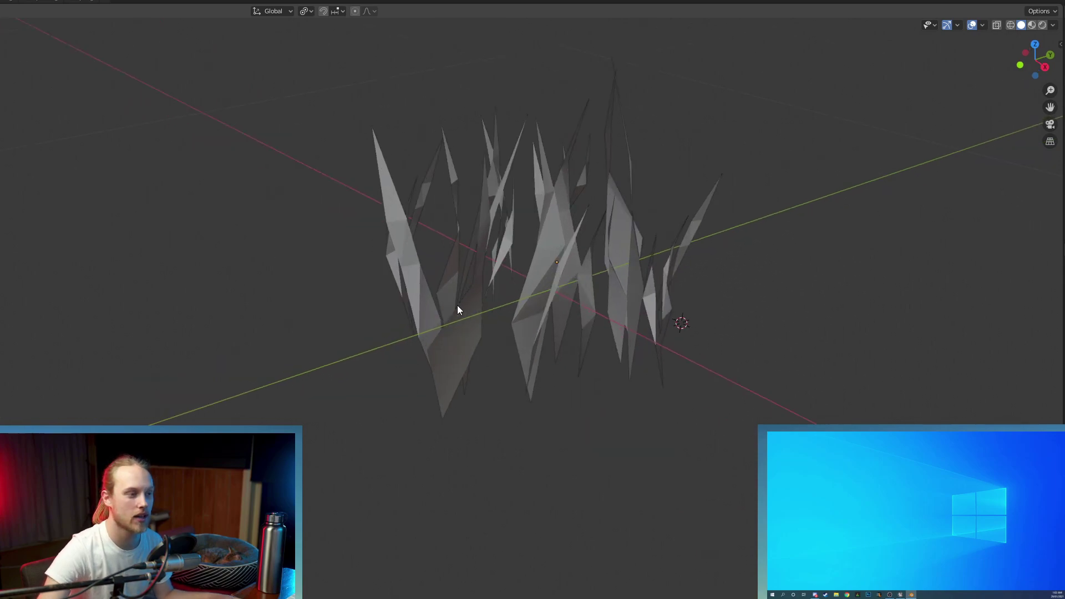
{"action": "left_click", "coordinate": [534, 273]}
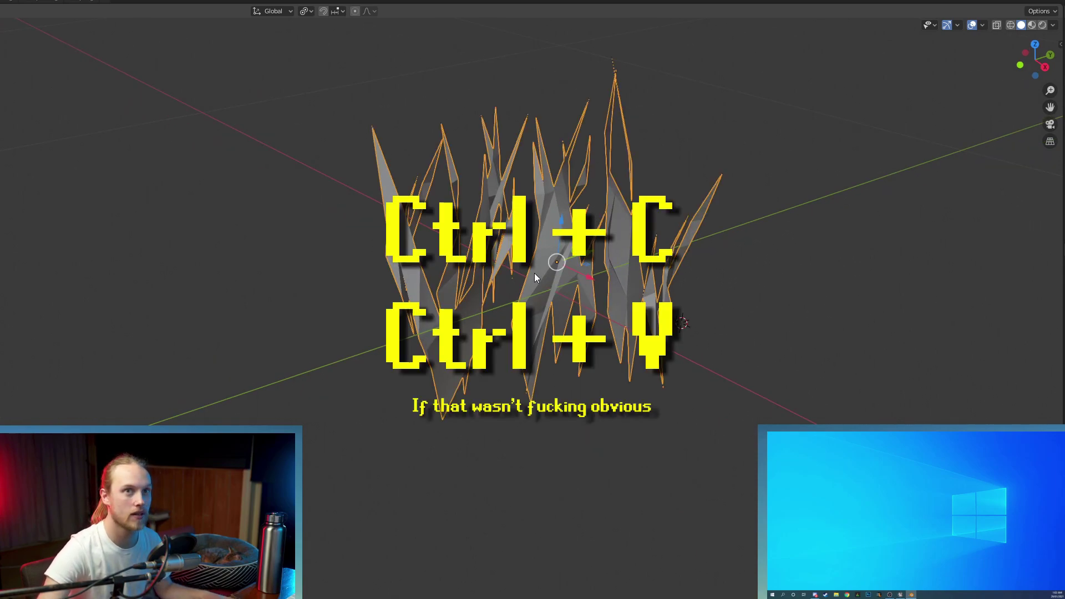
{"action": "key", "text": "ctrl+c"}
{"action": "key", "text": "ctrl+v"}
{"action": "left_click", "coordinate": [310, 473]}
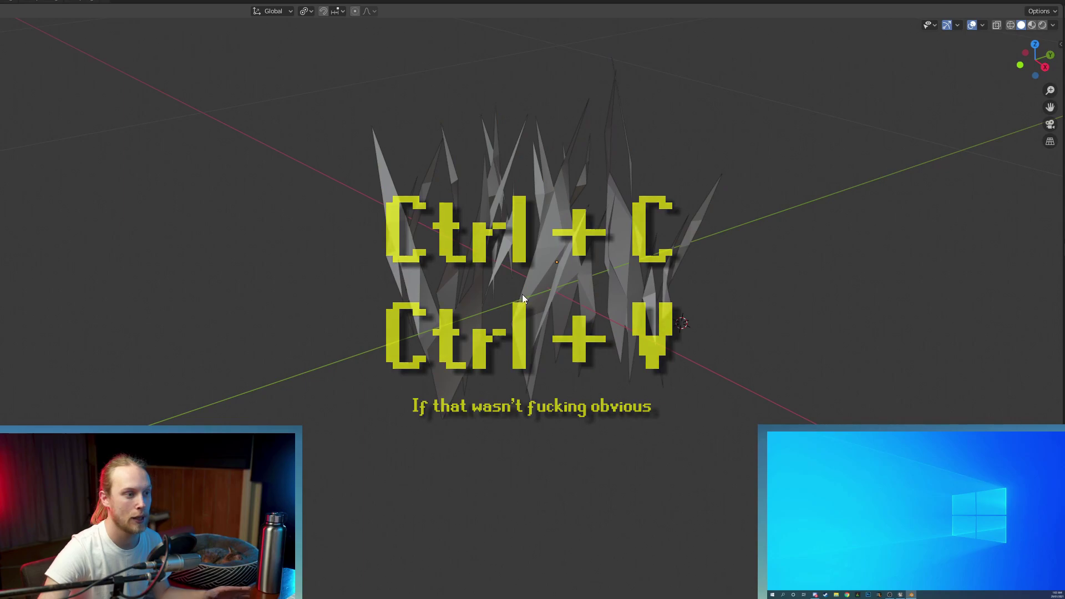
{"action": "middle_click_drag", "start_coordinate": [551, 296], "coordinate": [532, 309]}
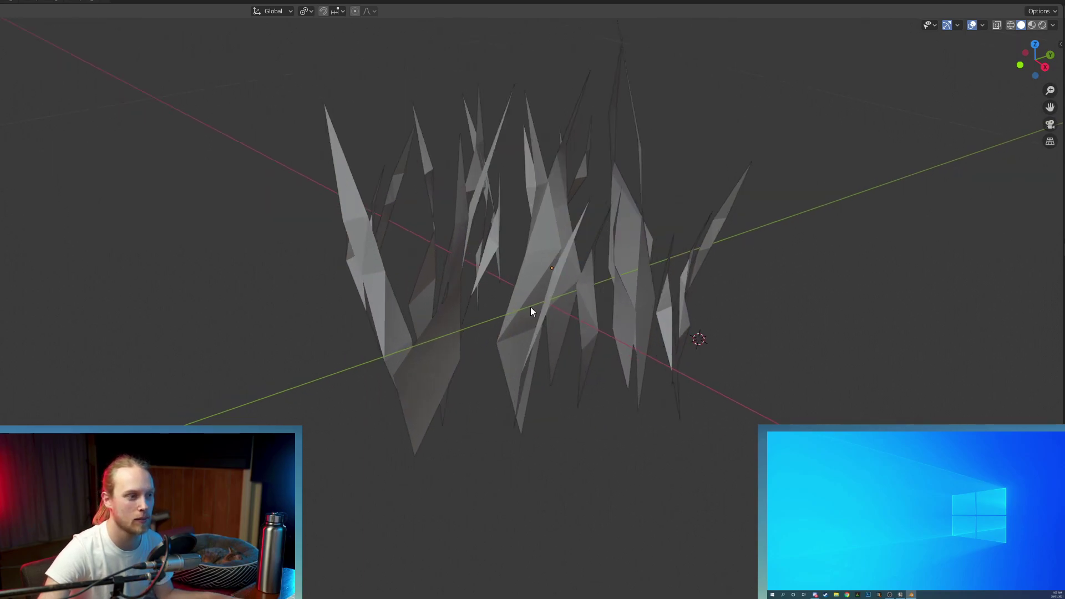
Step: Try moving one of the two overlapping grass meshes away along the X axis and undo the move
{"action": "left_click", "coordinate": [591, 260]}
{"action": "key", "text": "g"}
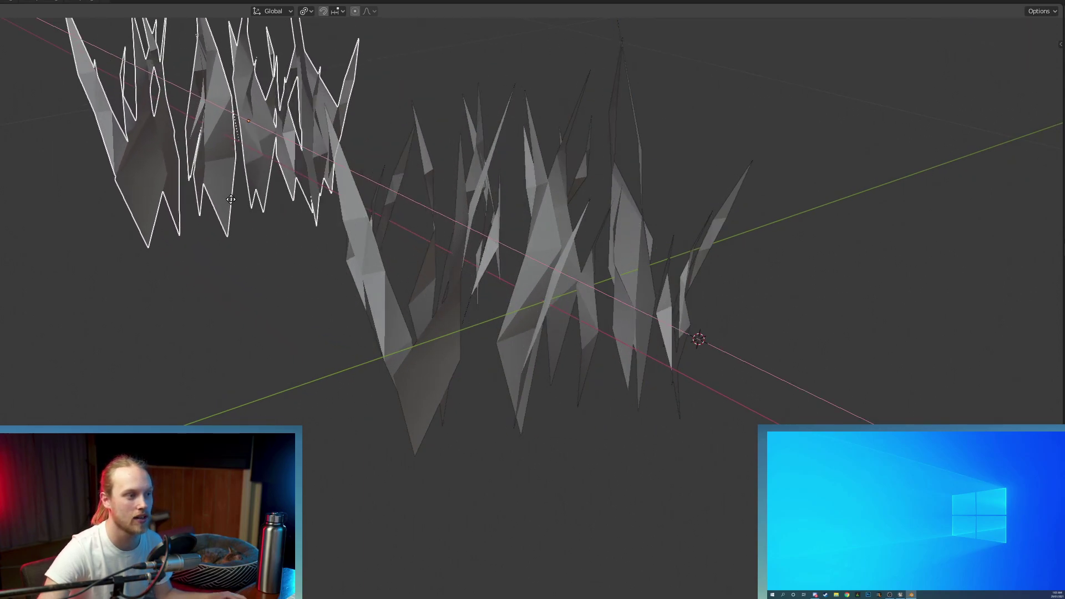
{"action": "left_click", "coordinate": [183, 209]}
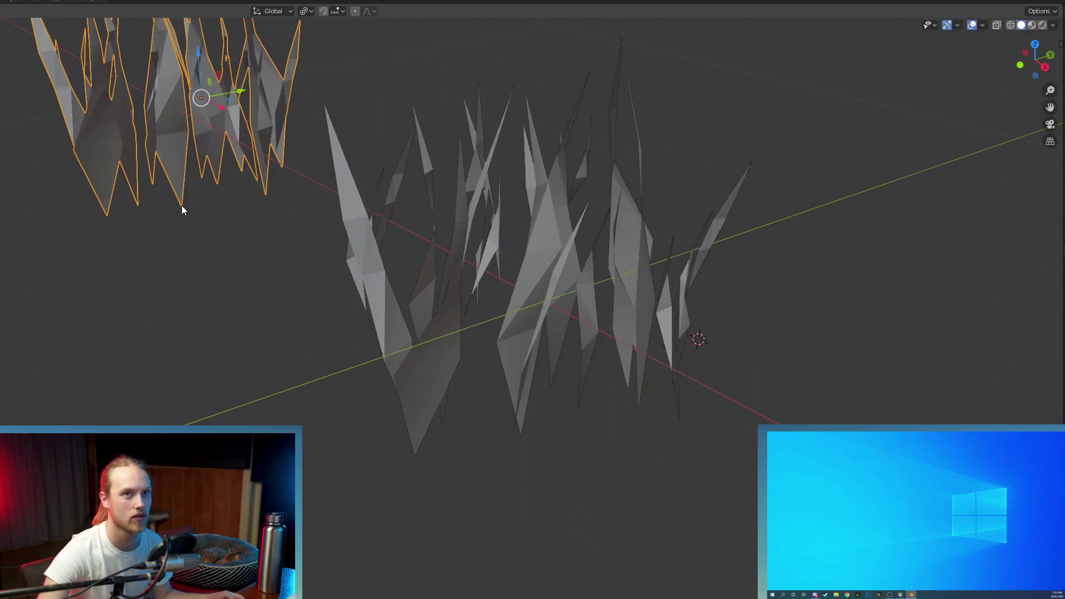
{"action": "key", "text": "ctrl+z"}
{"action": "key", "text": "ctrl+z"}
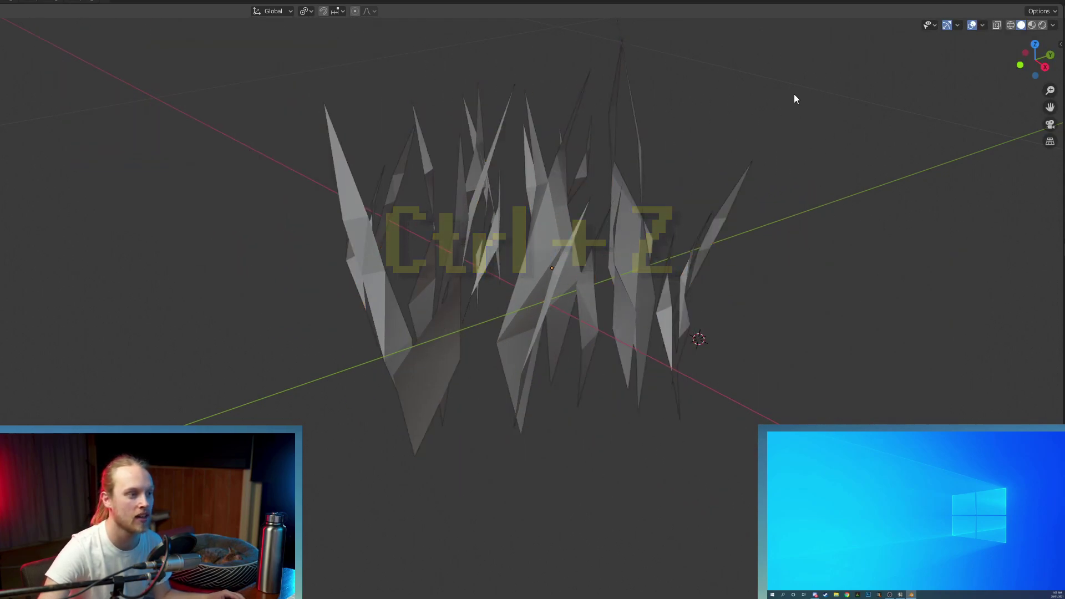
Step: Select only one of the two overlapping grass meshes and enter Edit Mode on it
{"action": "left_click_drag", "start_coordinate": [794, 95], "coordinate": [302, 423]}
{"action": "middle_click_drag", "start_coordinate": [302, 424], "coordinate": [352, 430]}
{"action": "left_click", "coordinate": [649, 282]}
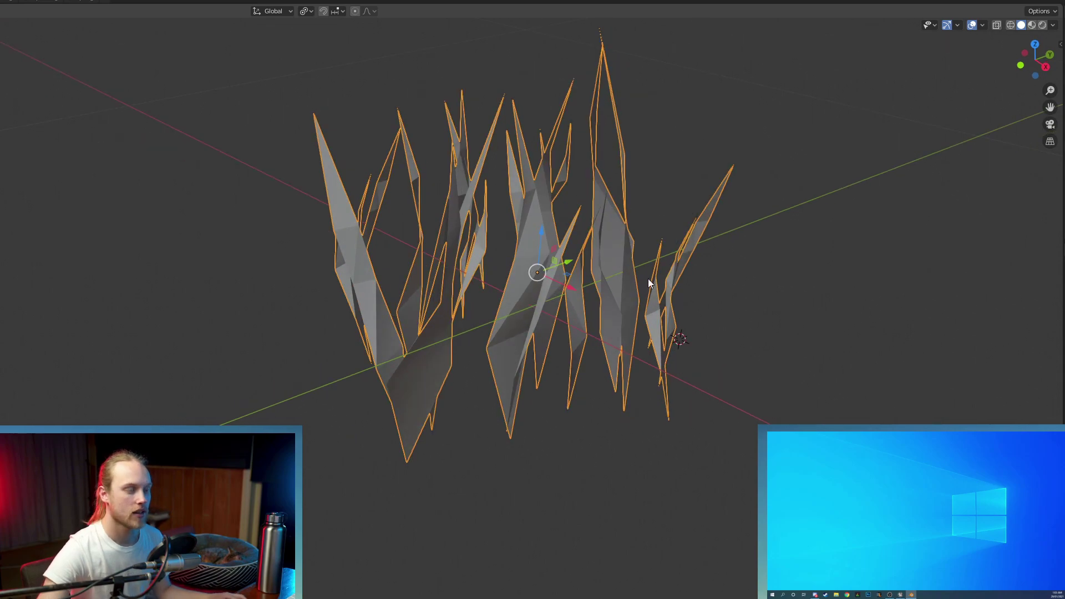
{"action": "left_click", "coordinate": [714, 348]}
{"action": "left_click", "coordinate": [626, 255]}
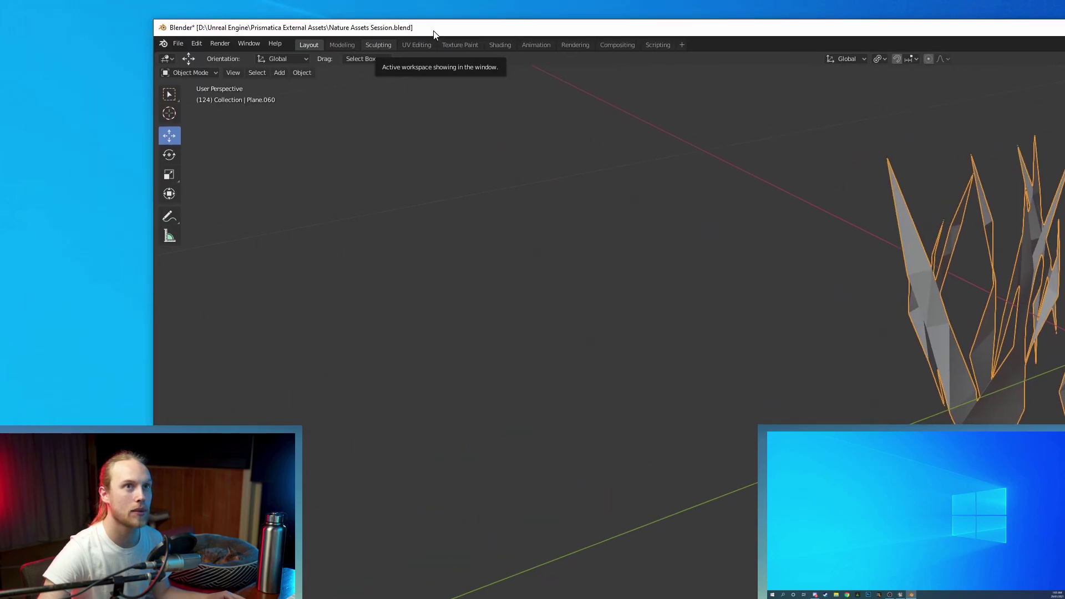
{"action": "left_click", "coordinate": [161, 70]}
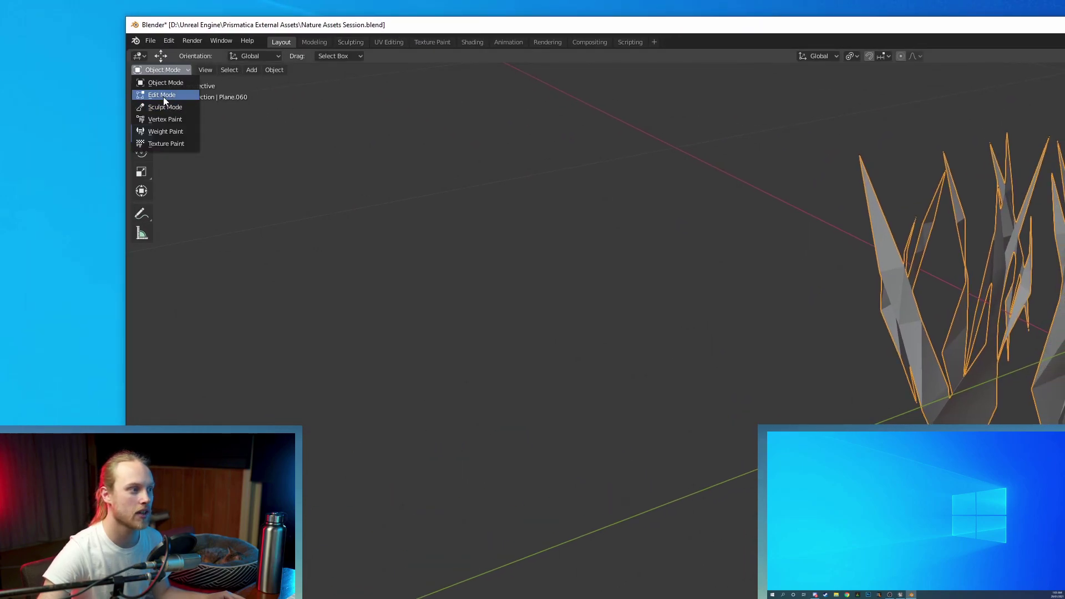
{"action": "left_click", "coordinate": [163, 96]}
{"action": "left_click_drag", "start_coordinate": [311, 18], "coordinate": [312, 27]}
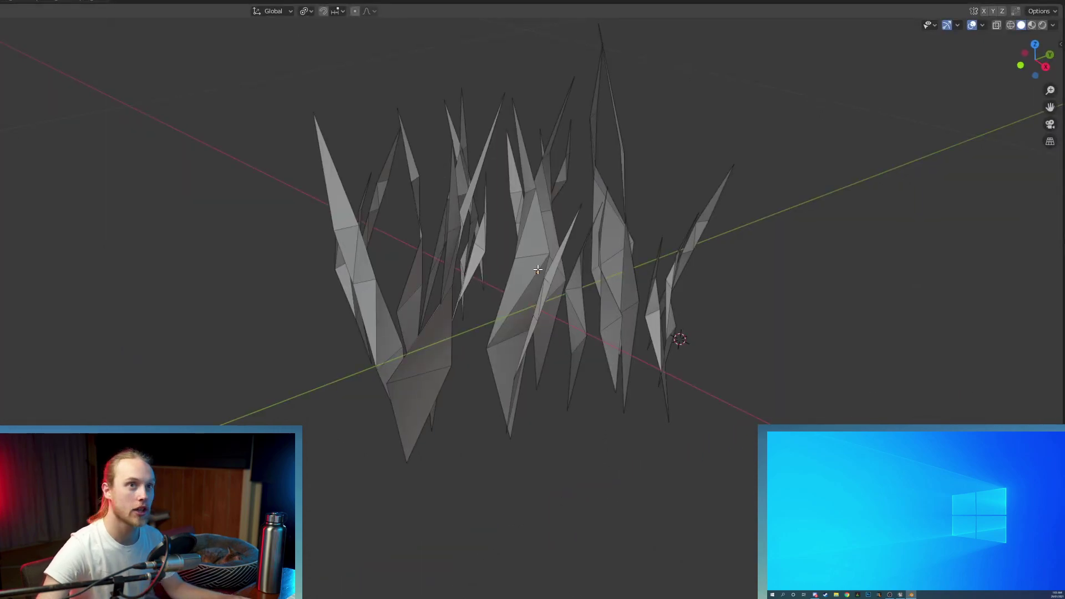
Step: Select all of the mesh's geometry and flip its normals
{"action": "key", "text": "1"}
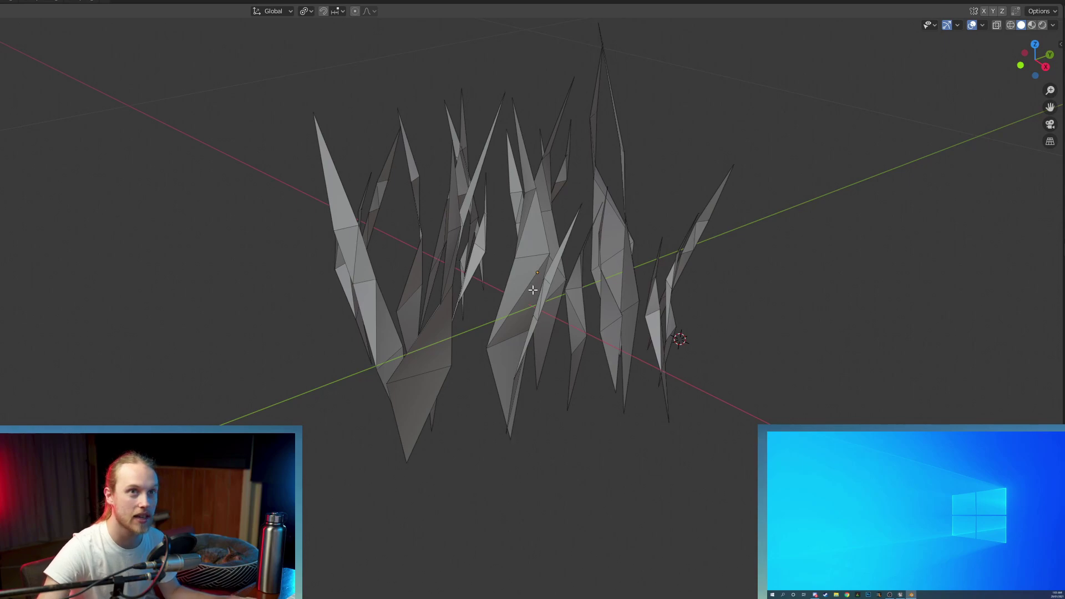
{"action": "key", "text": "a"}
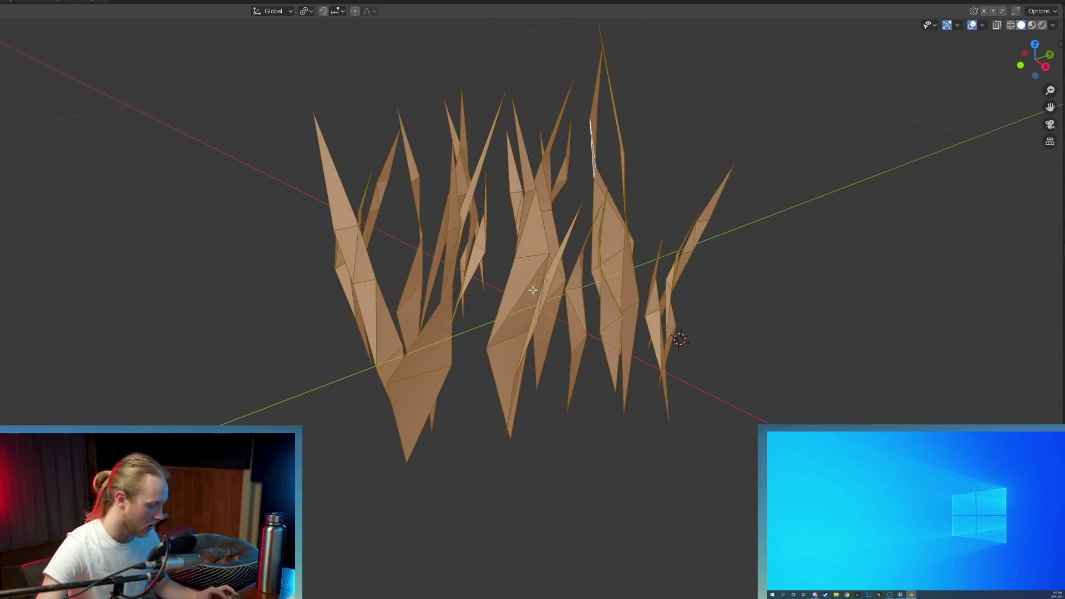
{"action": "key", "text": "alt+n"}
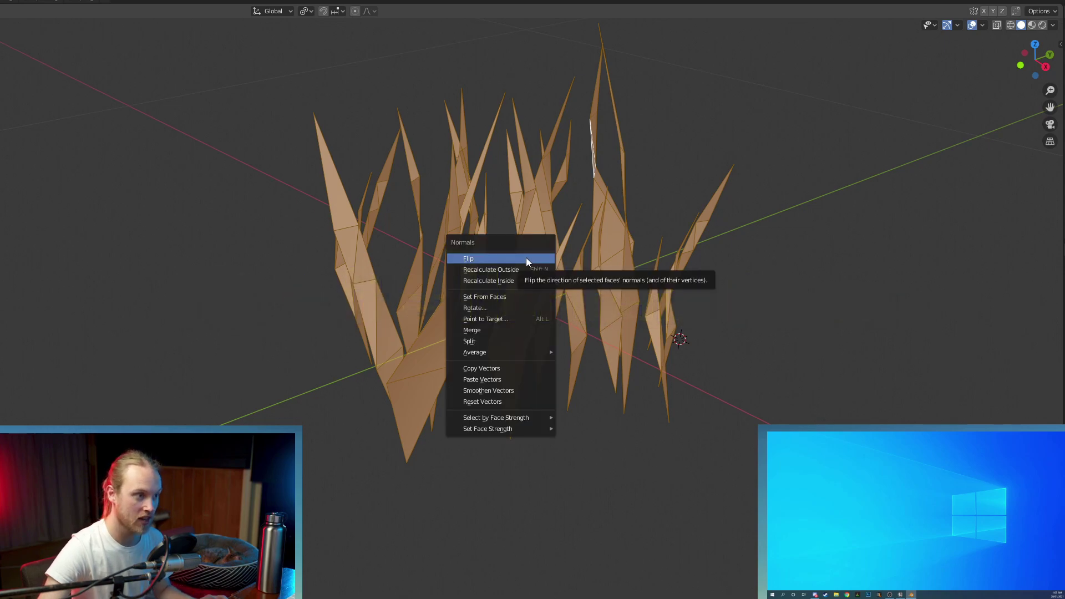
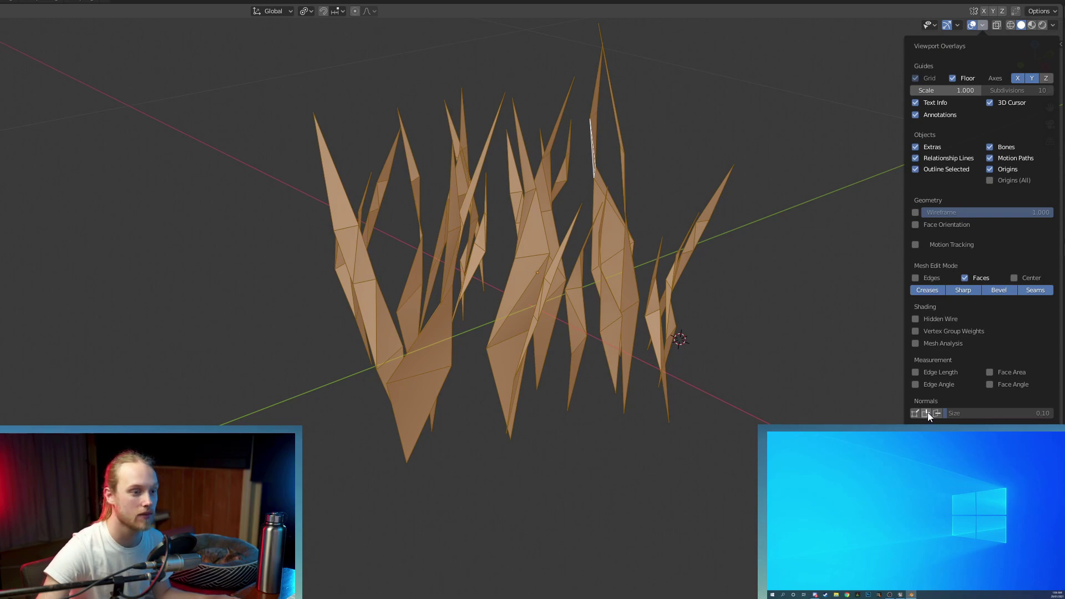
Step: Turn on the split normals overlay and examine the normals of the grass blades
{"action": "left_click", "coordinate": [927, 413]}
{"action": "middle_click_drag", "start_coordinate": [546, 388], "coordinate": [577, 181]}
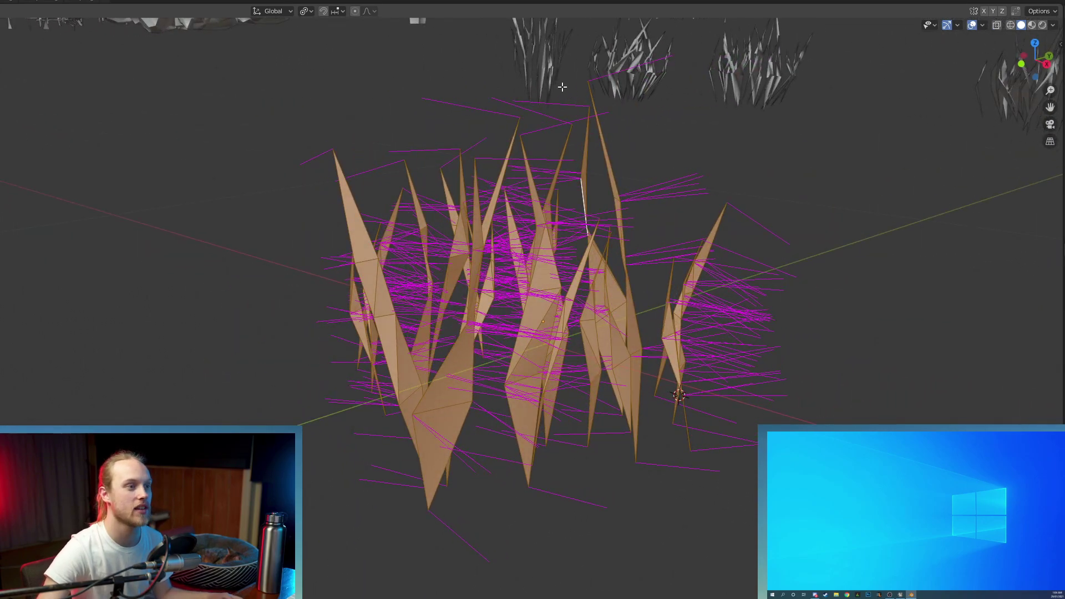
{"action": "middle_click_drag", "start_coordinate": [297, 183], "coordinate": [344, 224]}
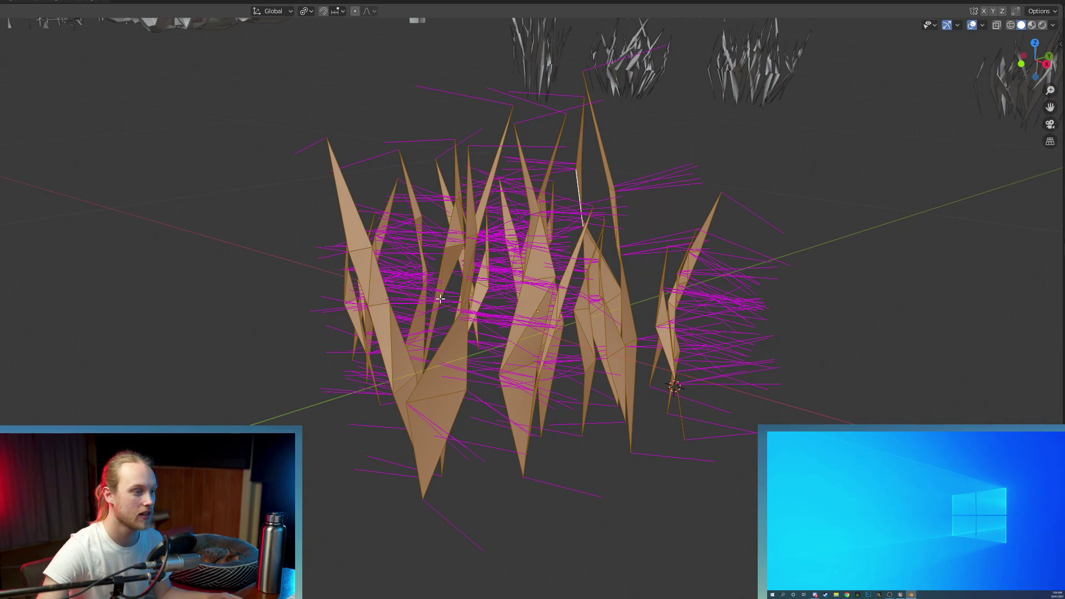
{"action": "middle_click_drag", "start_coordinate": [440, 299], "coordinate": [460, 315]}
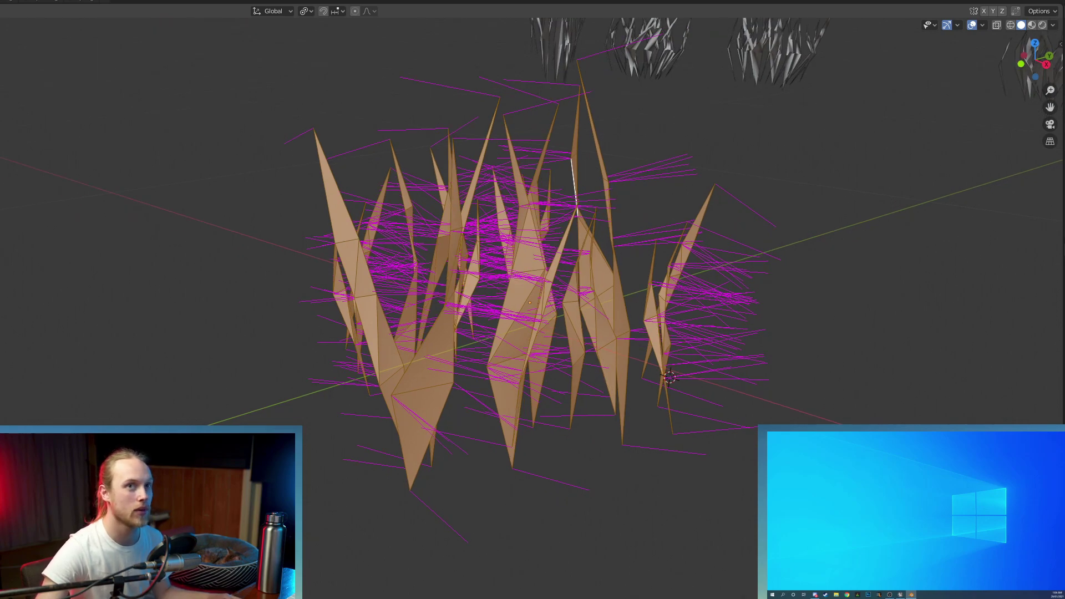
Step: Return to Object Mode, select both overlapping grass meshes and join them into one object
{"action": "key", "text": "Tab"}
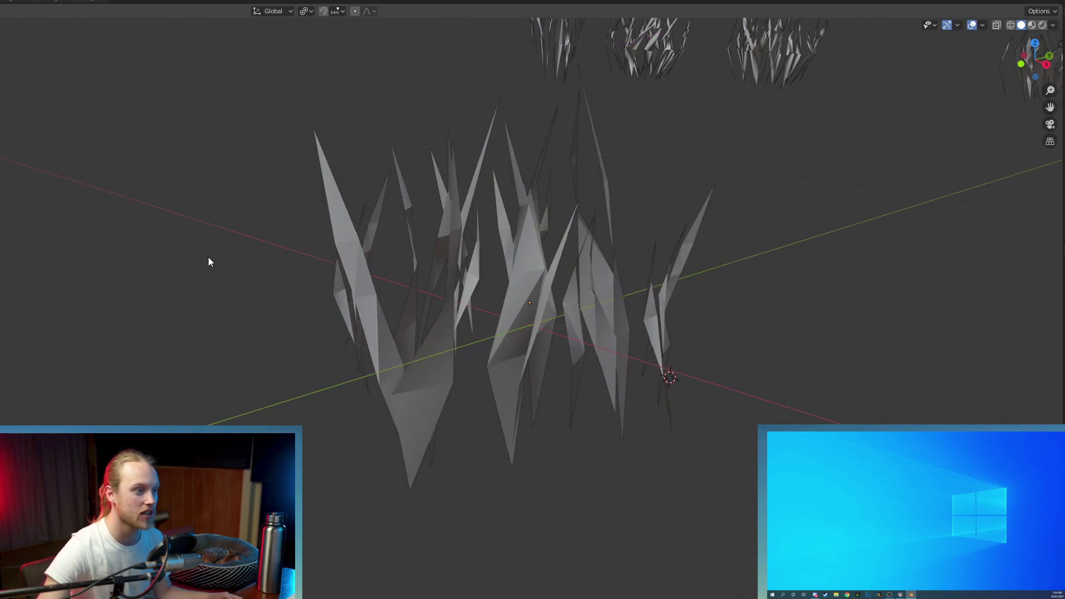
{"action": "left_click_drag", "start_coordinate": [129, 178], "coordinate": [723, 377]}
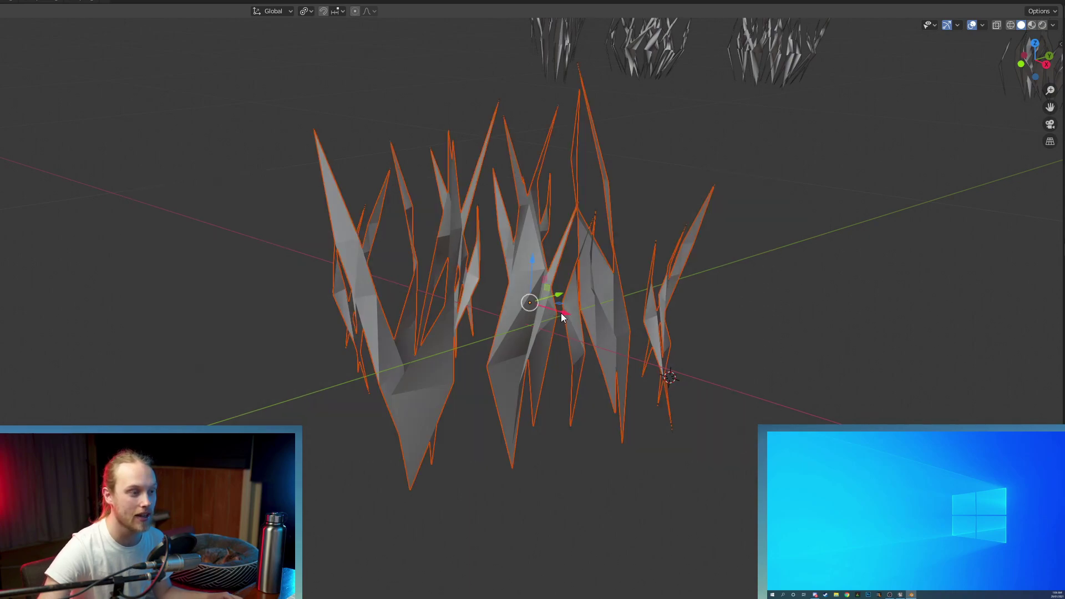
{"action": "left_click_drag", "start_coordinate": [561, 312], "coordinate": [266, 281]}
{"action": "key", "text": "ctrl+z"}
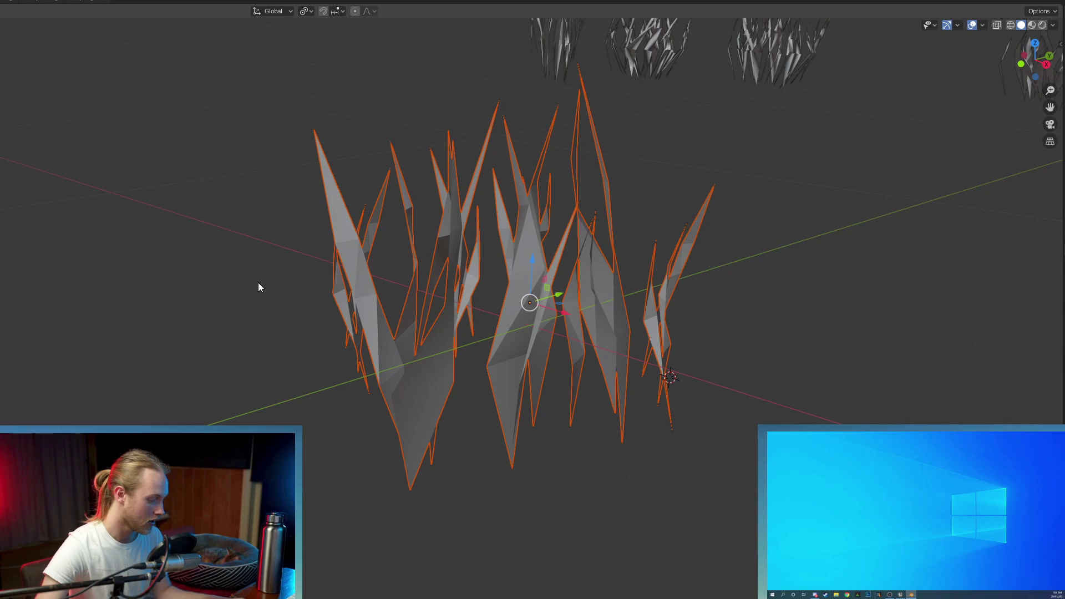
{"action": "key", "text": "ctrl+j"}
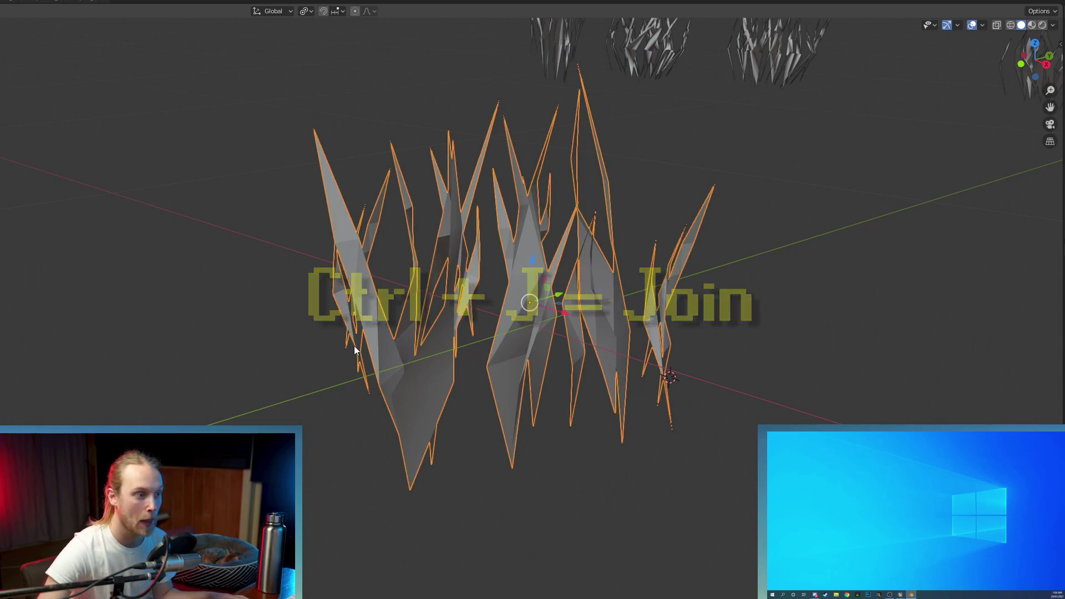
{"action": "left_click_drag", "start_coordinate": [558, 308], "coordinate": [450, 344]}
{"action": "key", "text": "ctrl+z"}
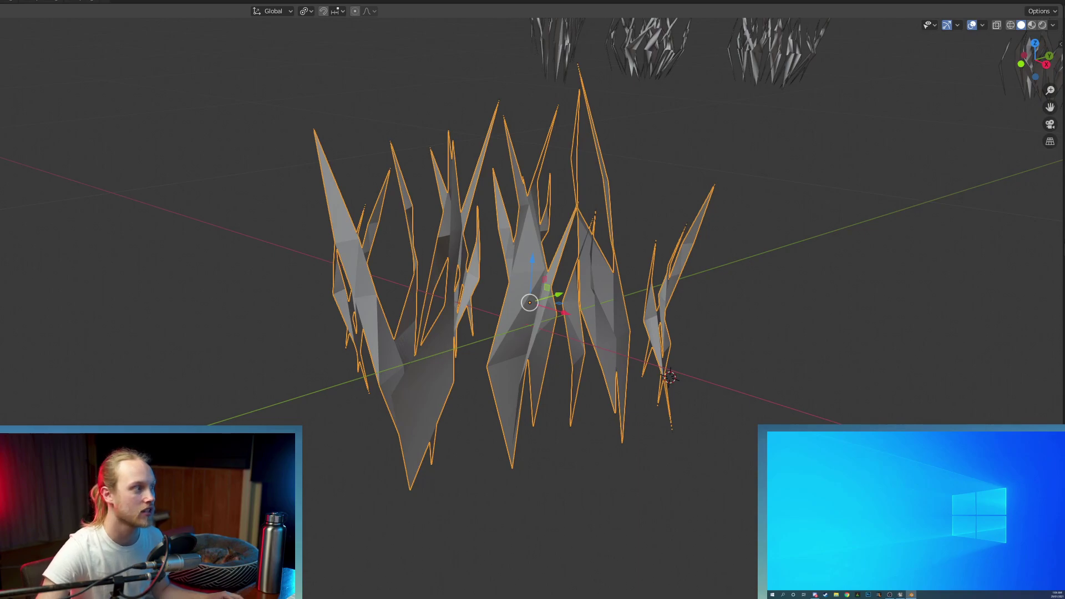
Step: Apply Point to Target to the joined grass mesh's normals, aiming them at a point among the blades, and examine their directions
{"action": "key", "text": "Tab"}
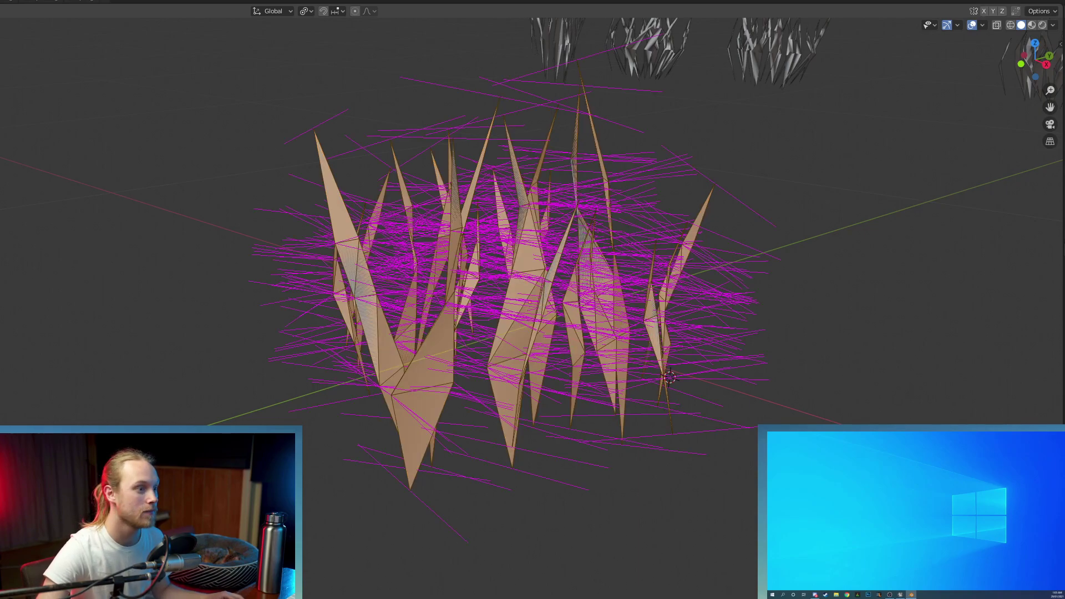
{"action": "mouse_move", "coordinate": [560, 266]}
{"action": "middle_mouse_down"}
{"action": "mouse_move", "coordinate": [516, 283]}
{"action": "mouse_move", "coordinate": [582, 271]}
{"action": "mouse_move", "coordinate": [560, 274]}
{"action": "middle_mouse_up"}
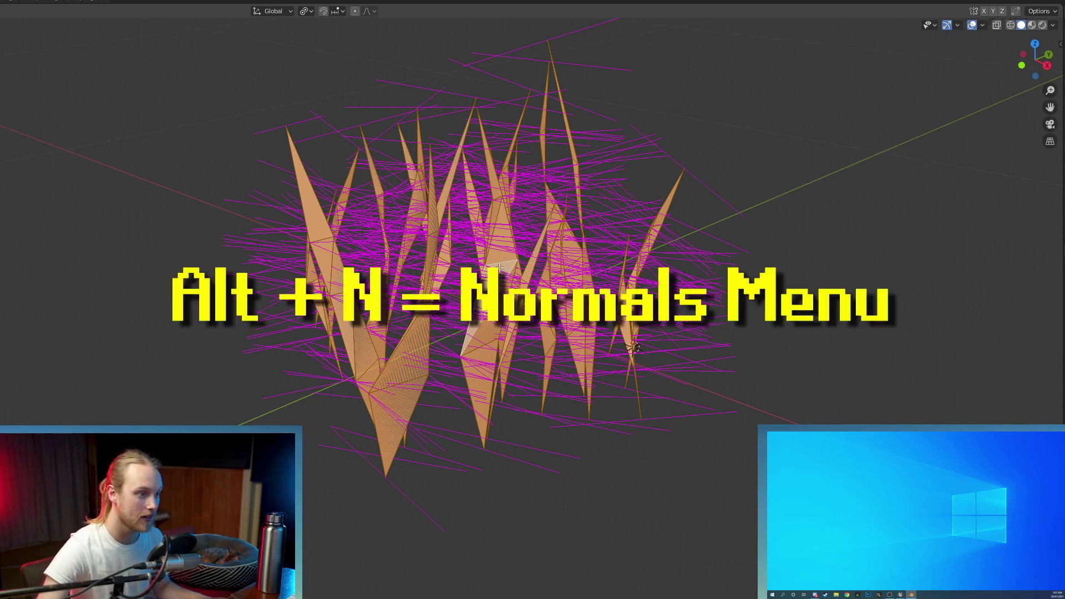
{"action": "key", "text": "alt+n"}
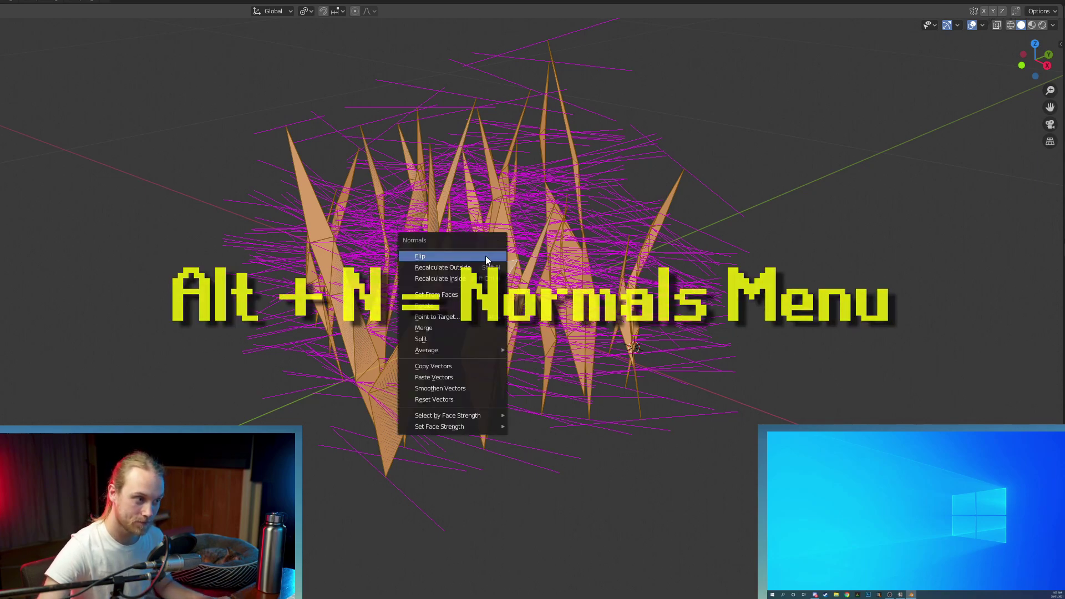
{"action": "left_click", "coordinate": [445, 316]}
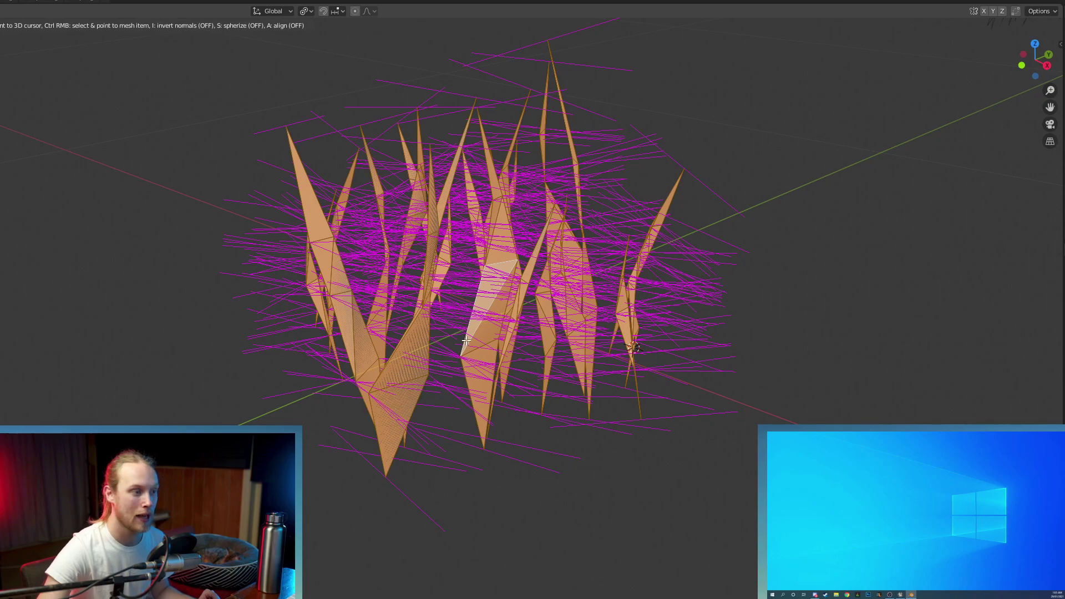
{"action": "left_click", "coordinate": [454, 339]}
{"action": "middle_click_drag", "start_coordinate": [452, 283], "coordinate": [442, 314]}
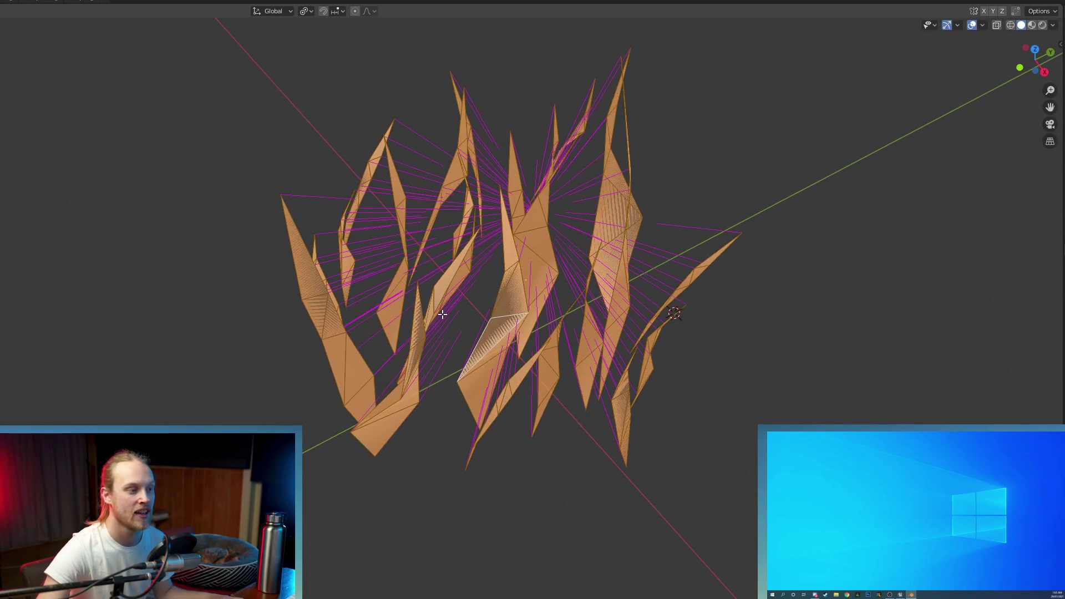
{"action": "scroll", "coordinate": [455, 318], "scroll_direction": "up", "scroll_amount": 3}
{"action": "scroll", "coordinate": [536, 280], "scroll_direction": "down", "scroll_amount": 4}
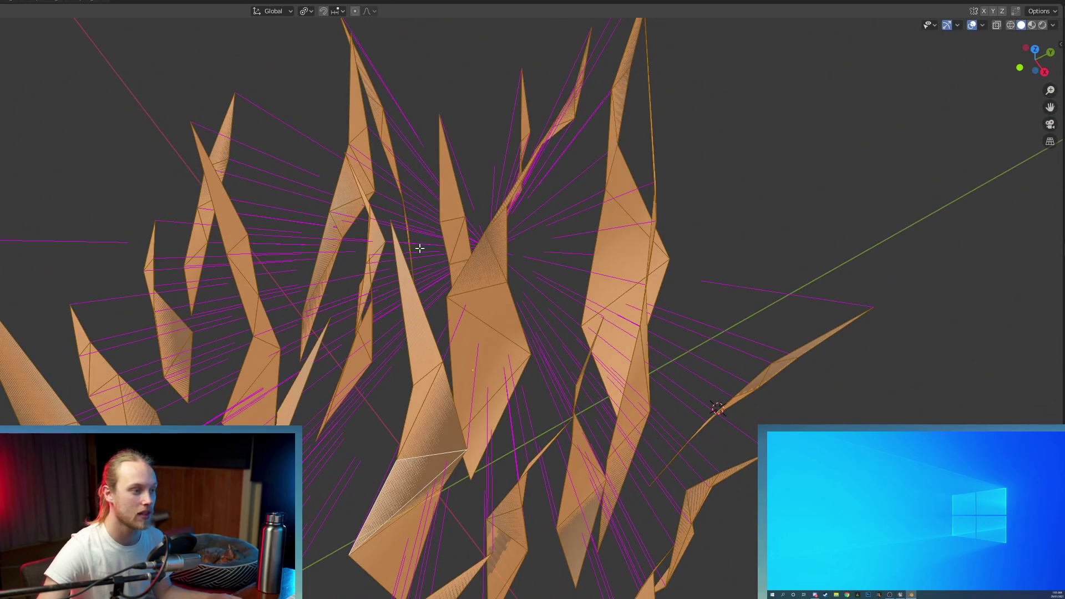
{"action": "middle_click_drag", "start_coordinate": [508, 235], "coordinate": [444, 282], "text": "shift"}
{"action": "middle_click_drag", "start_coordinate": [443, 282], "coordinate": [548, 304], "text": "ctrl"}
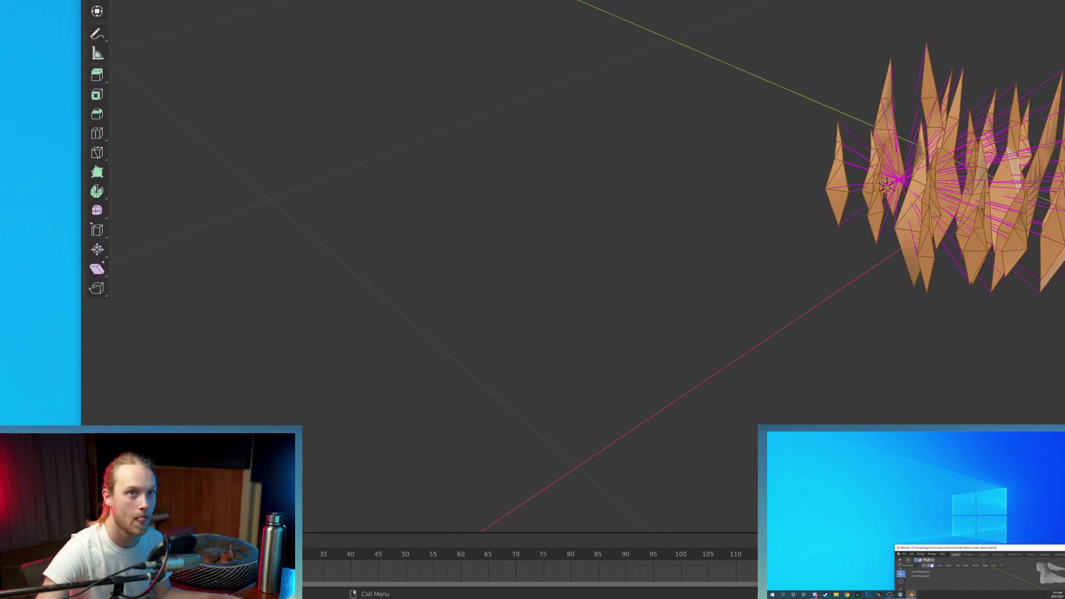
Step: Set the Z target of Point Normals to Target to 100000000 m for the grass mesh
{"action": "left_click_drag", "start_coordinate": [902, 547], "coordinate": [1061, 467]}
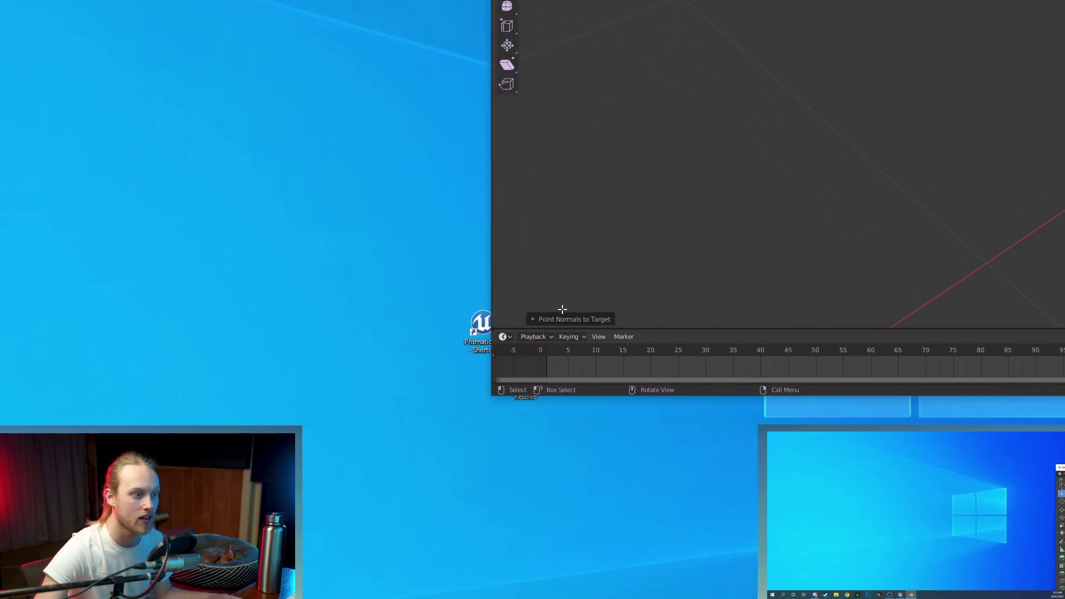
{"action": "left_click", "coordinate": [532, 321]}
{"action": "left_click", "coordinate": [646, 305]}
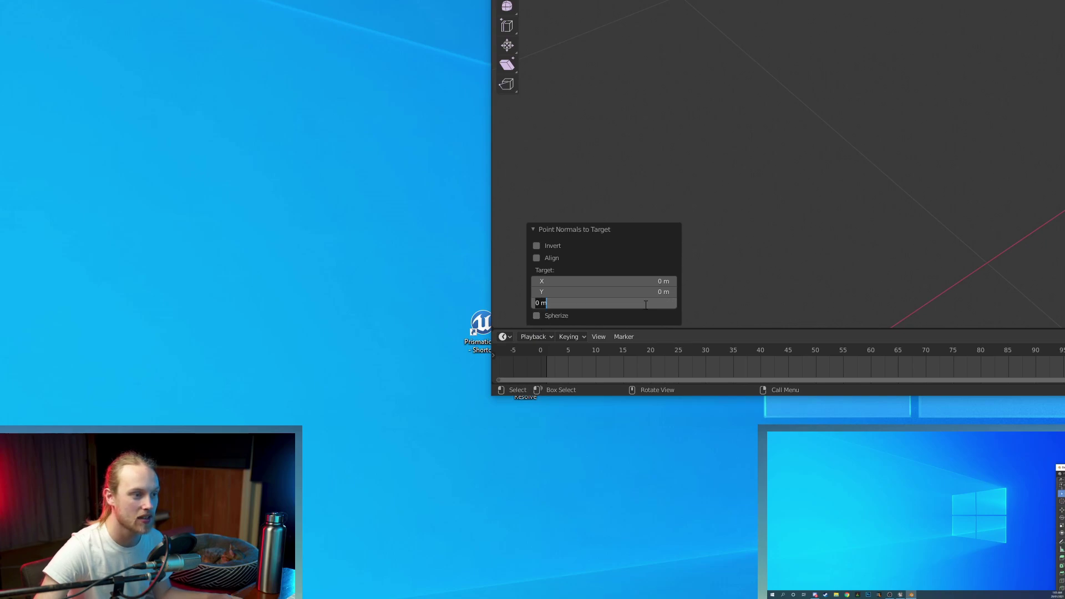
{"action": "type", "text": "10000000"}
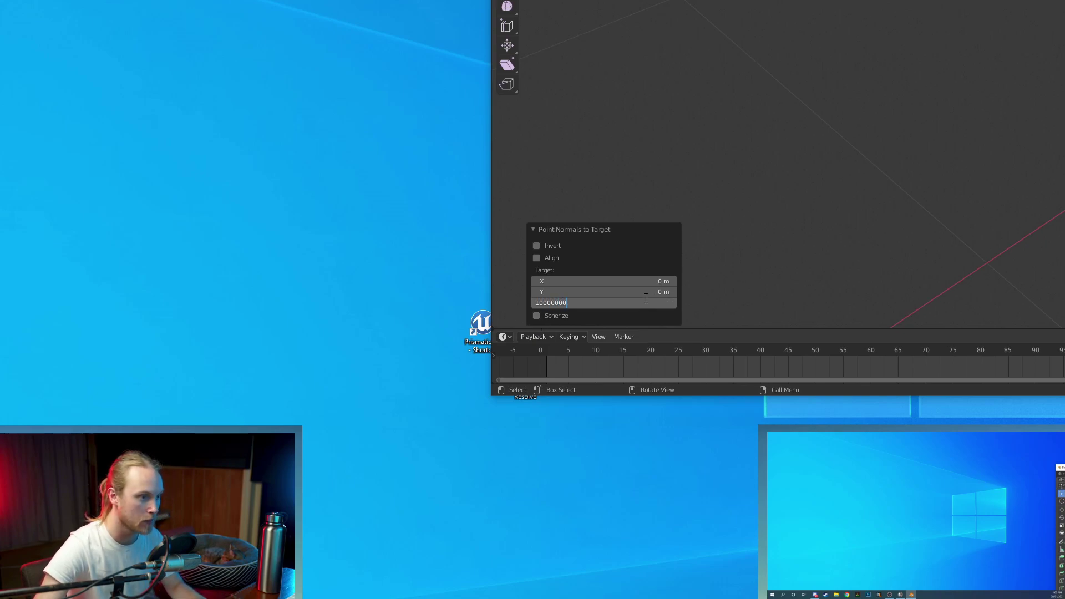
{"action": "type", "text": "0"}
{"action": "key", "text": "Return"}
{"action": "left_click_drag", "start_coordinate": [879, 1], "coordinate": [136, 140]}
{"action": "double_click", "coordinate": [287, 137]}
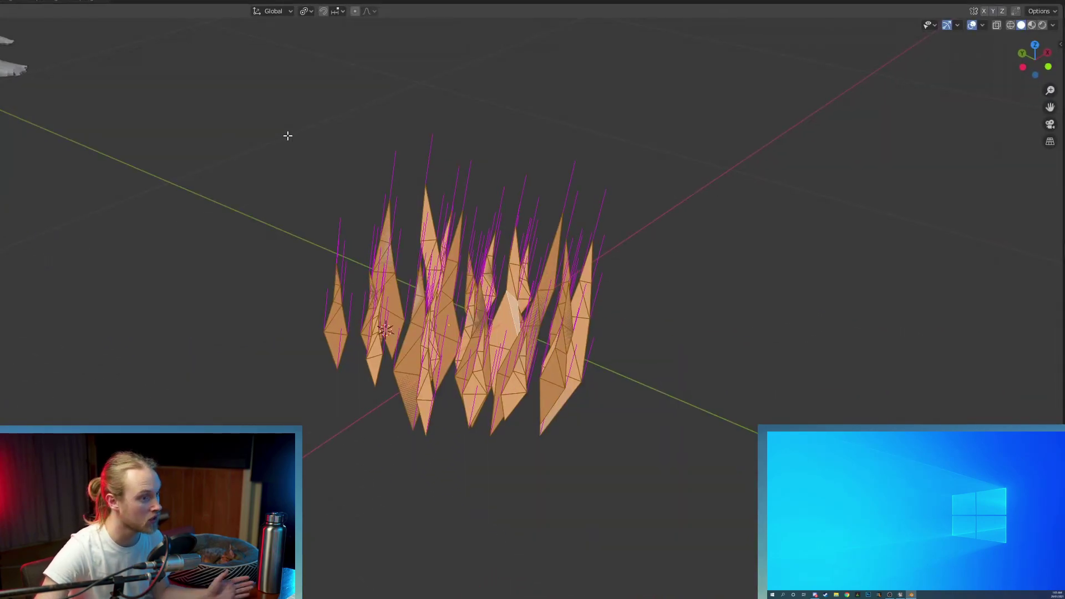
Step: Examine the redirected normals of the grass blades from several angles
{"action": "middle_click_drag", "start_coordinate": [539, 257], "coordinate": [439, 273]}
{"action": "scroll", "coordinate": [439, 275], "scroll_direction": "down", "scroll_amount": 4}
{"action": "scroll", "coordinate": [430, 298], "scroll_direction": "up", "scroll_amount": 1}
{"action": "scroll", "coordinate": [428, 318], "scroll_direction": "up", "scroll_amount": 2}
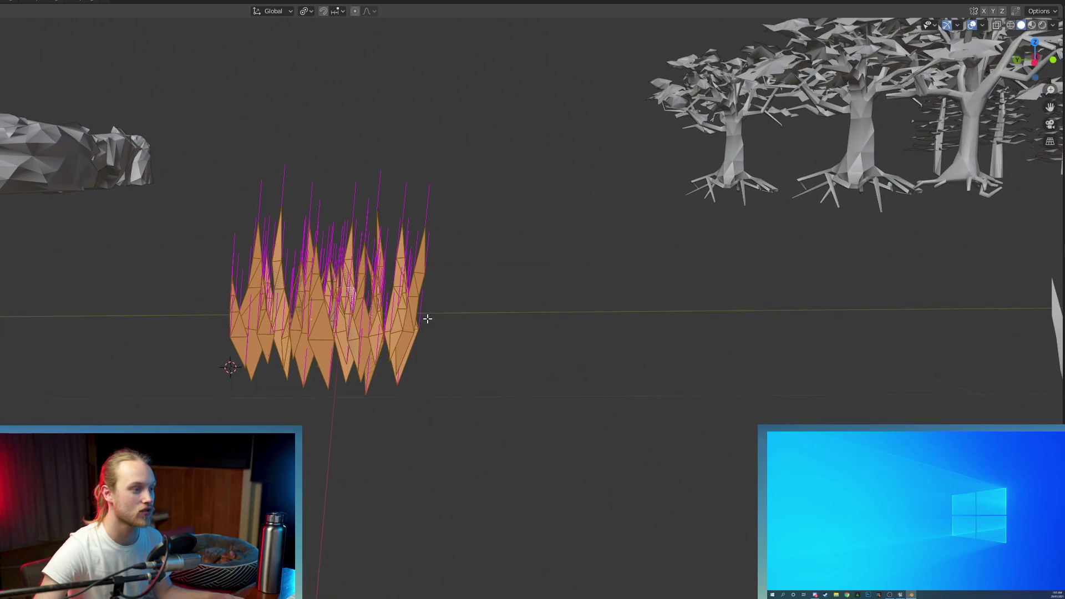
{"action": "middle_click_drag", "start_coordinate": [427, 318], "coordinate": [450, 310]}
{"action": "scroll", "coordinate": [426, 315], "scroll_direction": "up", "scroll_amount": 1}
{"action": "scroll", "coordinate": [425, 311], "scroll_direction": "up", "scroll_amount": 1}
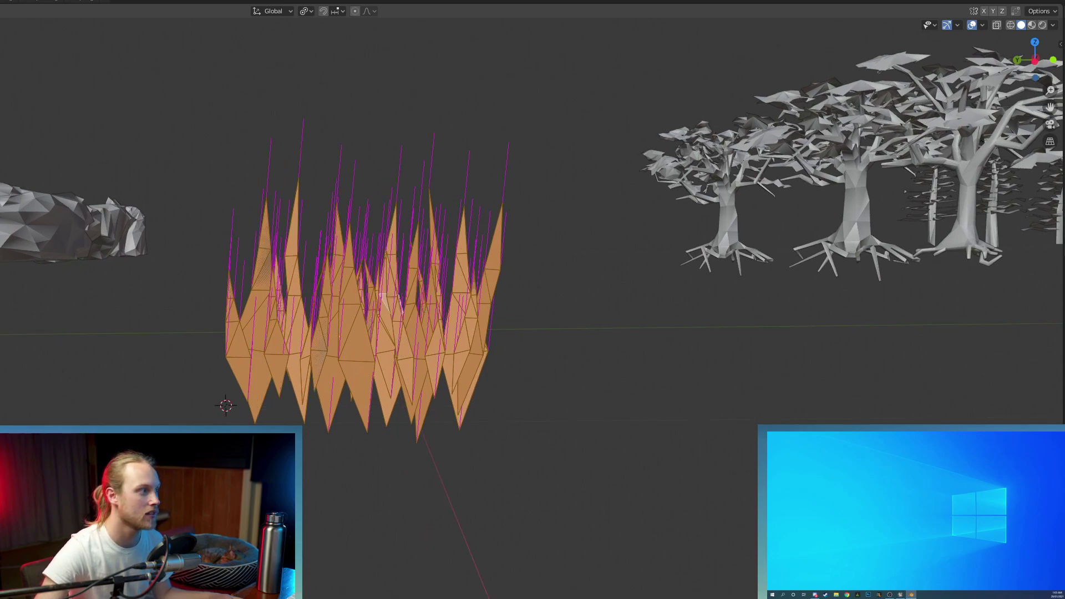
Step: Return to Object Mode and rotate the grass mesh slightly about the X axis in an axis-aligned side view
{"action": "key", "text": "Tab"}
{"action": "middle_click_drag", "start_coordinate": [380, 318], "coordinate": [37, 275]}
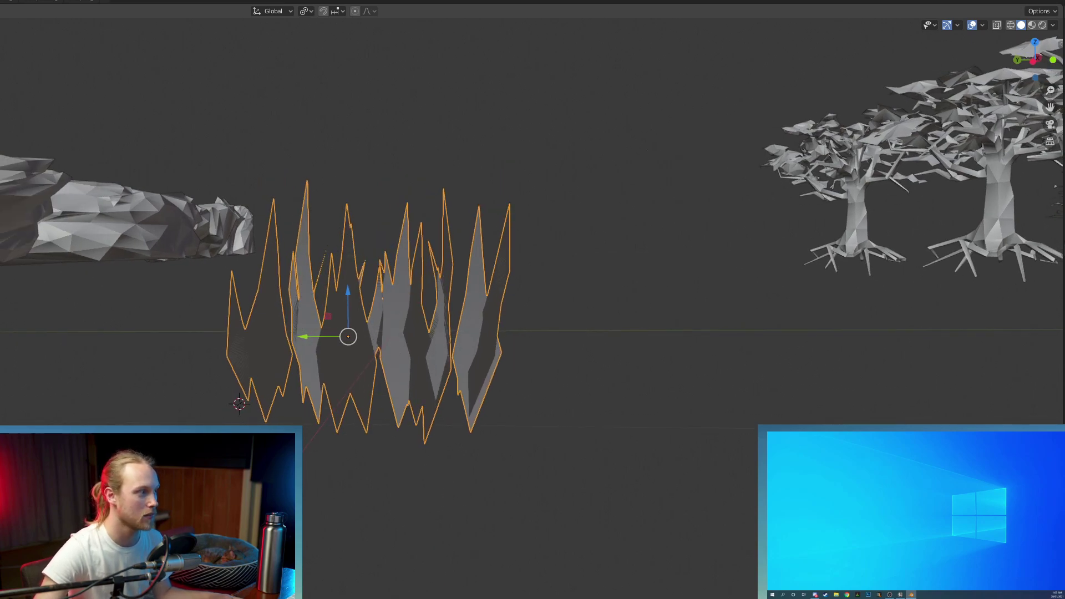
{"action": "key", "text": "shift+space"}
{"action": "key", "text": "r"}
{"action": "middle_click_drag", "start_coordinate": [336, 289], "coordinate": [355, 292]}
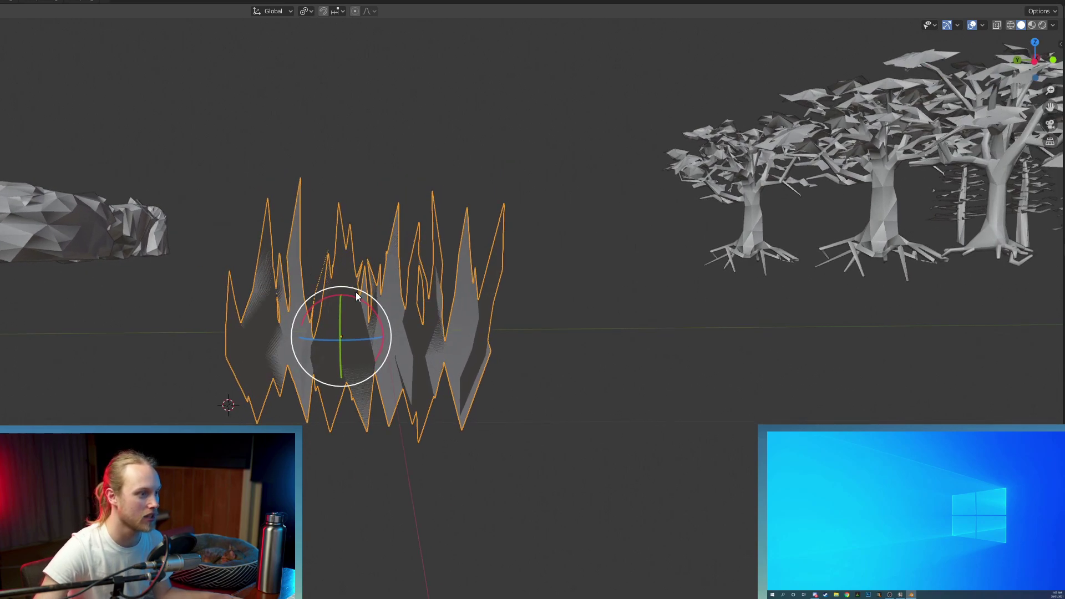
{"action": "left_click", "coordinate": [1035, 60]}
{"action": "left_click_drag", "start_coordinate": [352, 296], "coordinate": [352, 281]}
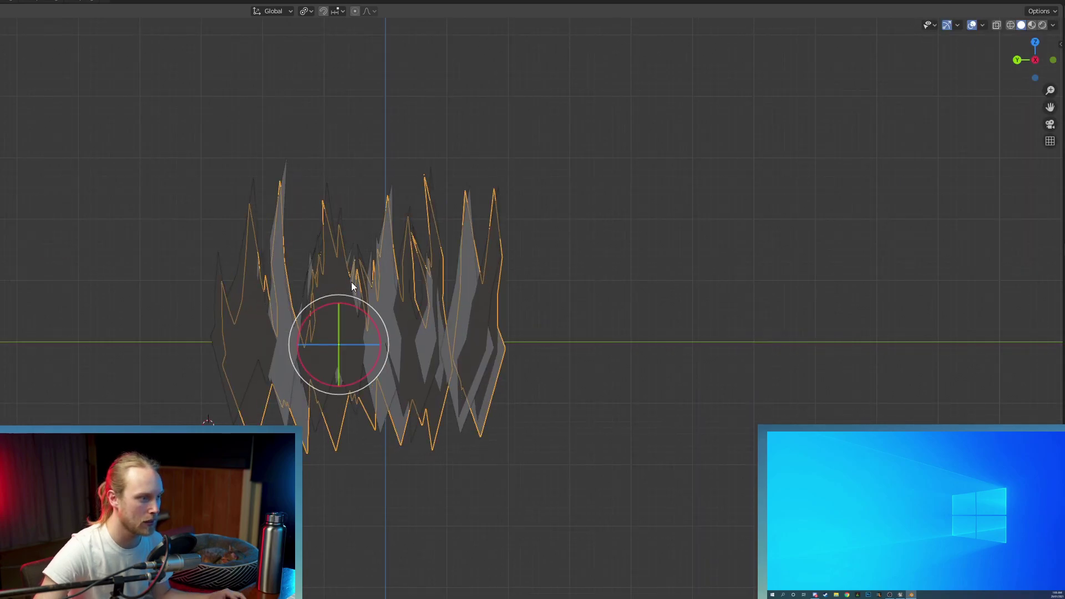
{"action": "middle_click_drag", "start_coordinate": [352, 281], "coordinate": [355, 328]}
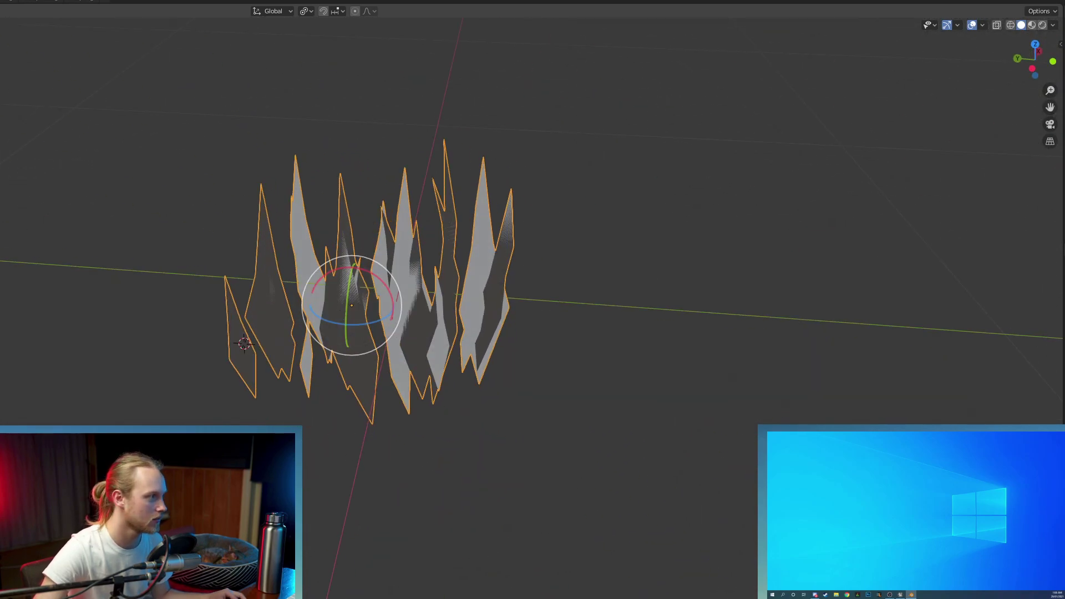
Step: Enter Edit Mode, deselect the geometry and examine the grass blades' normals and shading from different angles
{"action": "key", "text": "Tab"}
{"action": "middle_click_drag", "start_coordinate": [257, 231], "coordinate": [441, 272]}
{"action": "scroll", "coordinate": [370, 231], "scroll_direction": "down", "scroll_amount": 3}
{"action": "scroll", "coordinate": [394, 264], "scroll_direction": "up", "scroll_amount": 1}
{"action": "left_click", "coordinate": [732, 480]}
{"action": "middle_click_drag", "start_coordinate": [716, 454], "coordinate": [605, 470]}
{"action": "scroll", "coordinate": [606, 469], "scroll_direction": "up", "scroll_amount": 3}
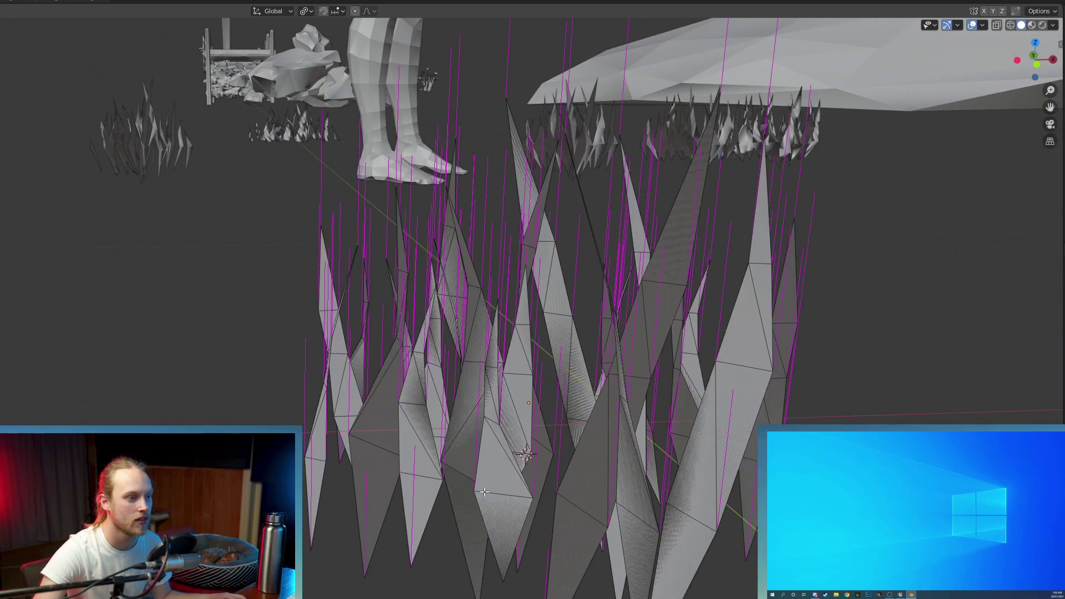
{"action": "middle_click_drag", "start_coordinate": [419, 504], "coordinate": [615, 387]}
{"action": "scroll", "coordinate": [615, 386], "scroll_direction": "down", "scroll_amount": 2}
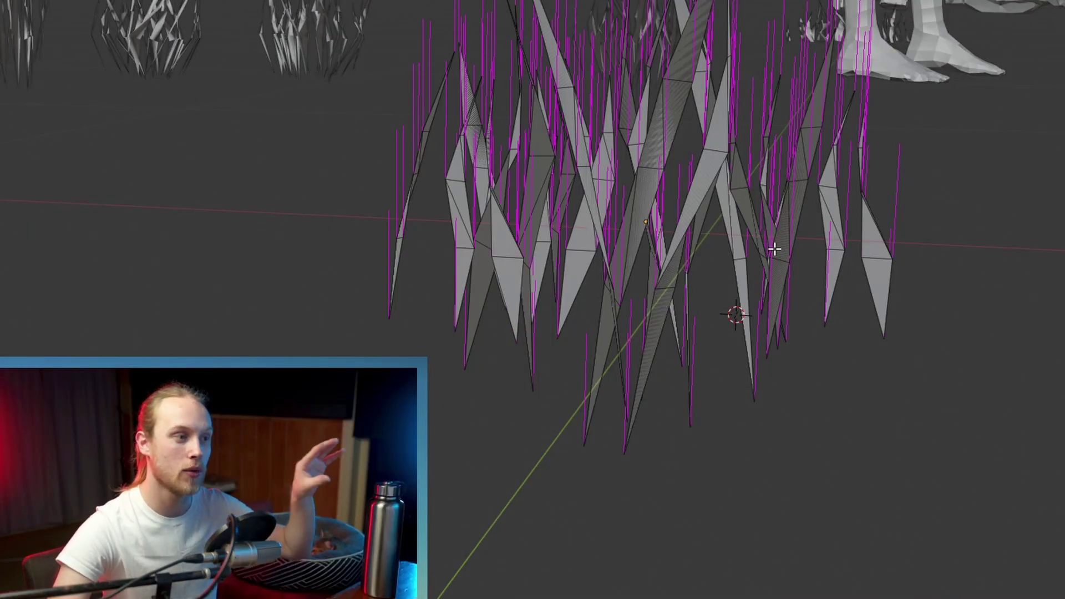
{"action": "middle_click_drag", "start_coordinate": [773, 247], "coordinate": [796, 252]}
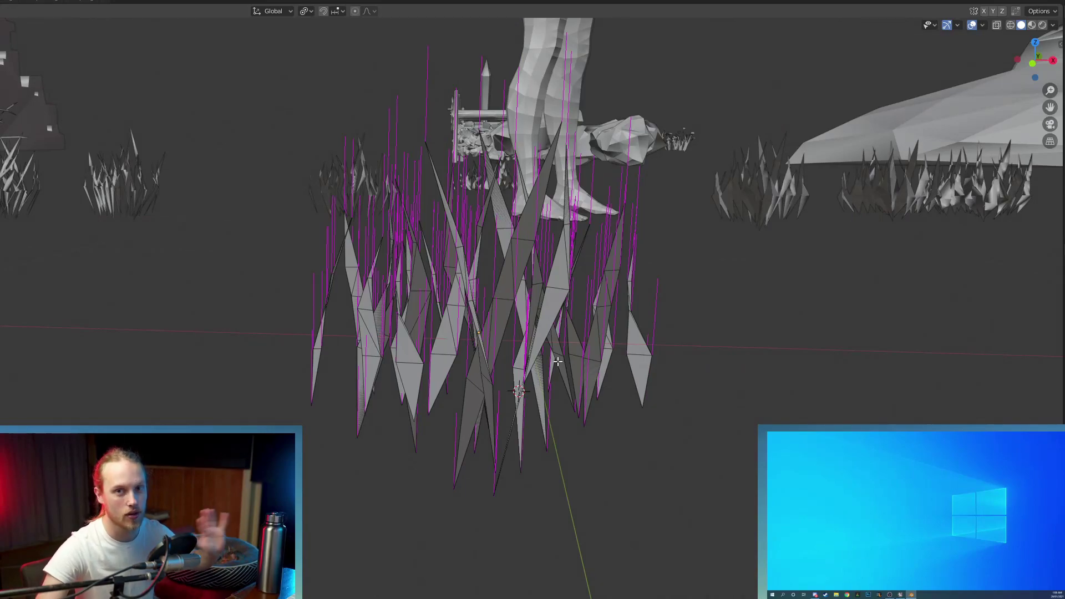
{"action": "middle_click_drag", "start_coordinate": [796, 265], "coordinate": [820, 276], "text": "shift"}
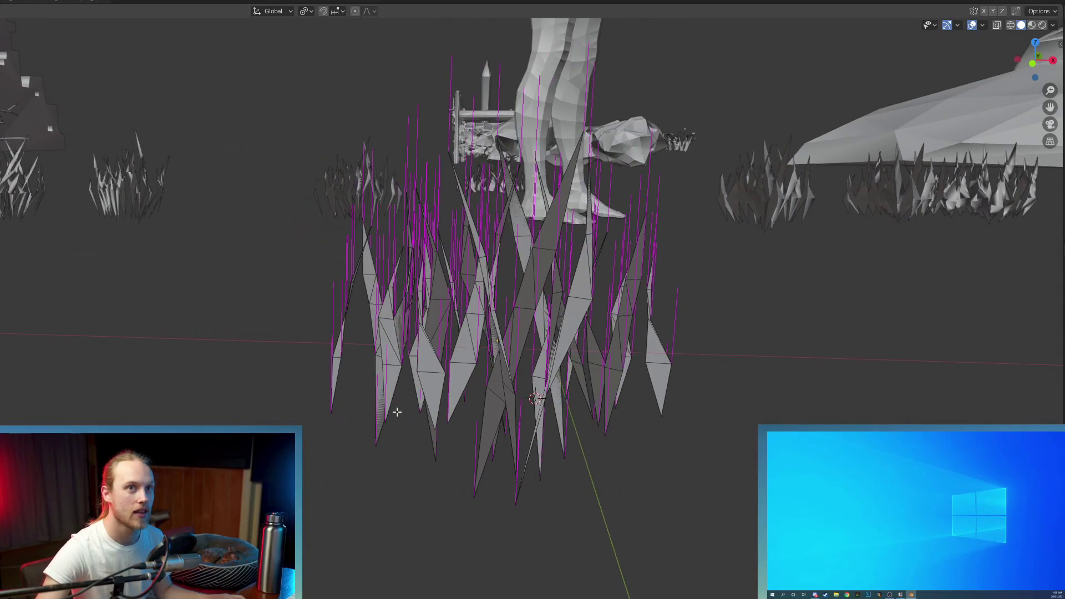
Step: Export only the selected grass mesh as FBX in Object Mode, overwriting "grass with doublsided upwards facing normals.fbx", with object types limited to Mesh
{"action": "key", "text": "Tab"}
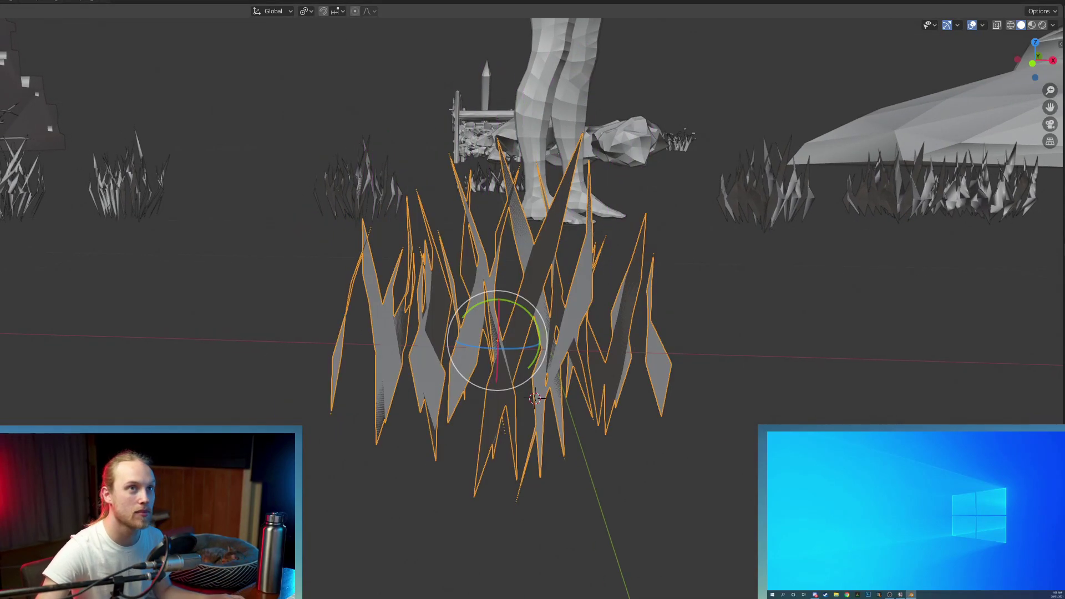
{"action": "left_click", "coordinate": [683, 356]}
{"action": "left_click", "coordinate": [574, 325]}
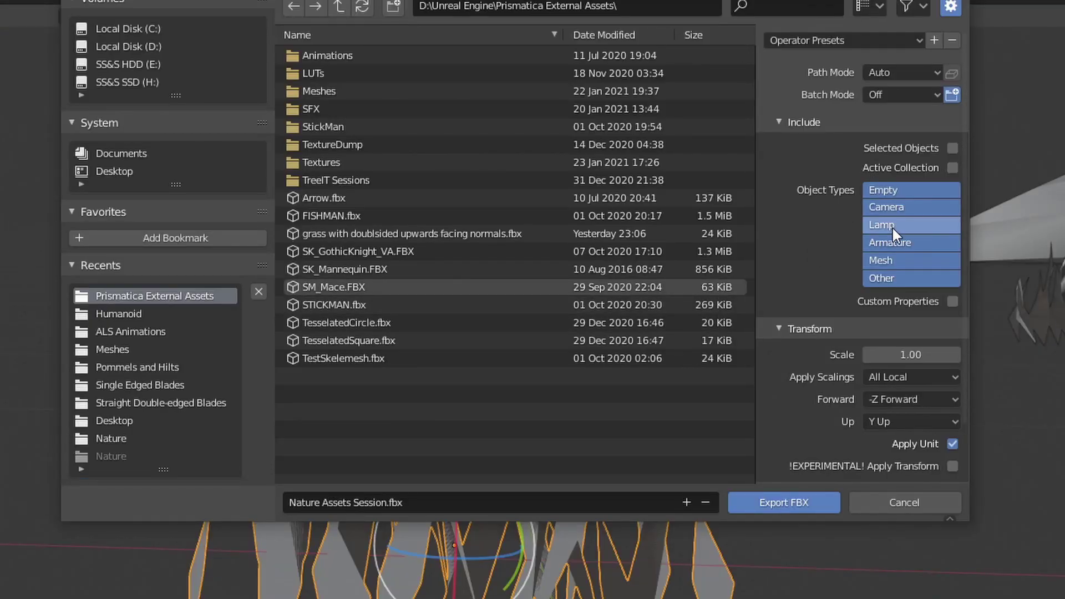
{"action": "left_click", "coordinate": [901, 256]}
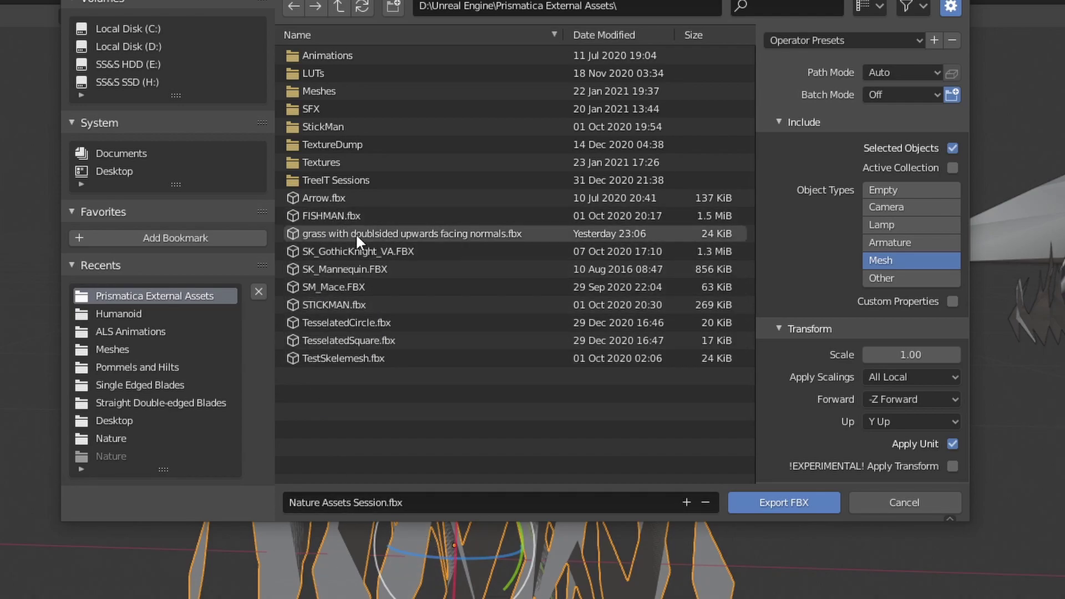
{"action": "left_click", "coordinate": [400, 233]}
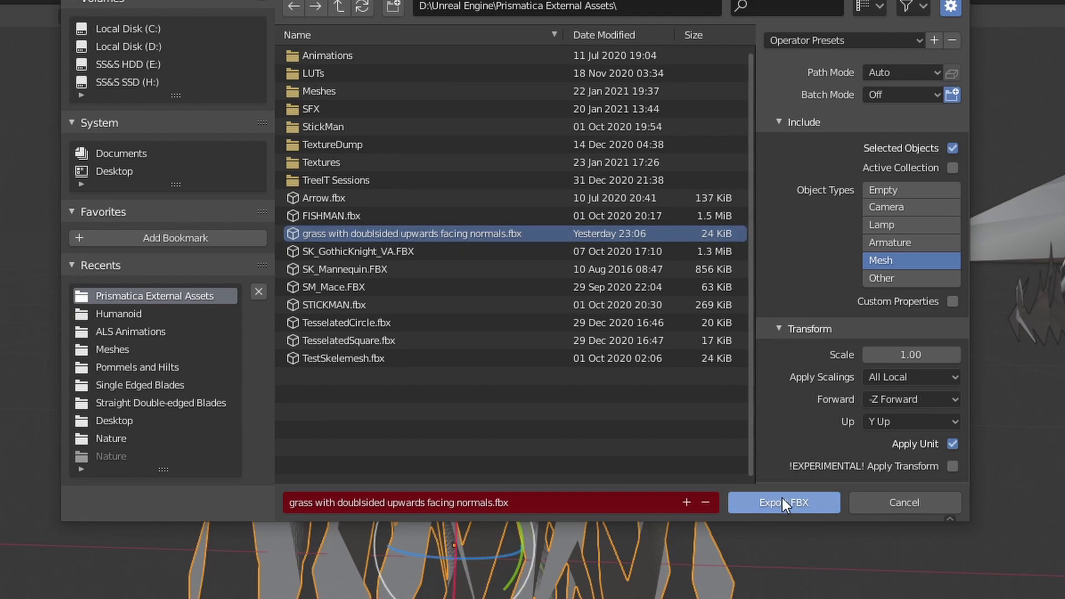
{"action": "left_click", "coordinate": [798, 501]}
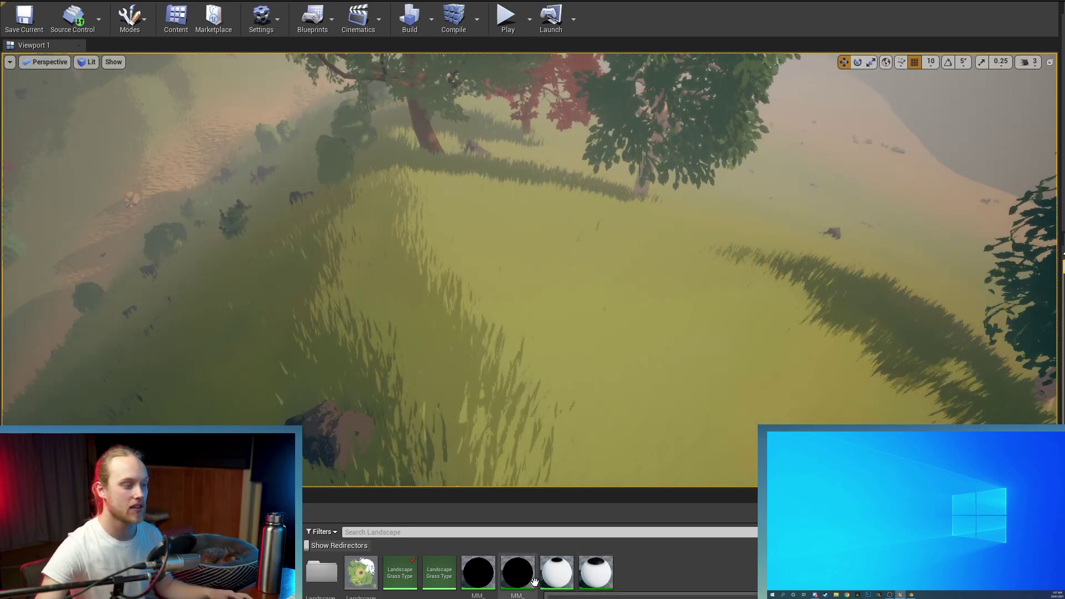
Step: Switch to Unreal Editor and open the LGT_Grass landscape grass type to view its grass variety settings
{"action": "left_click", "coordinate": [407, 578]}
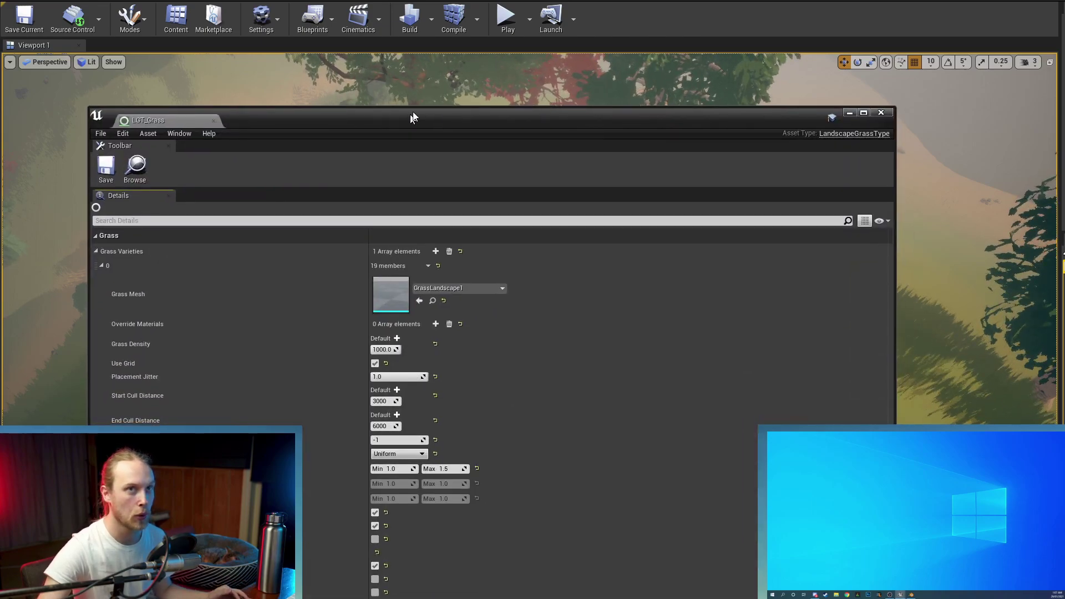
{"action": "left_click_drag", "start_coordinate": [412, 117], "coordinate": [523, 33]}
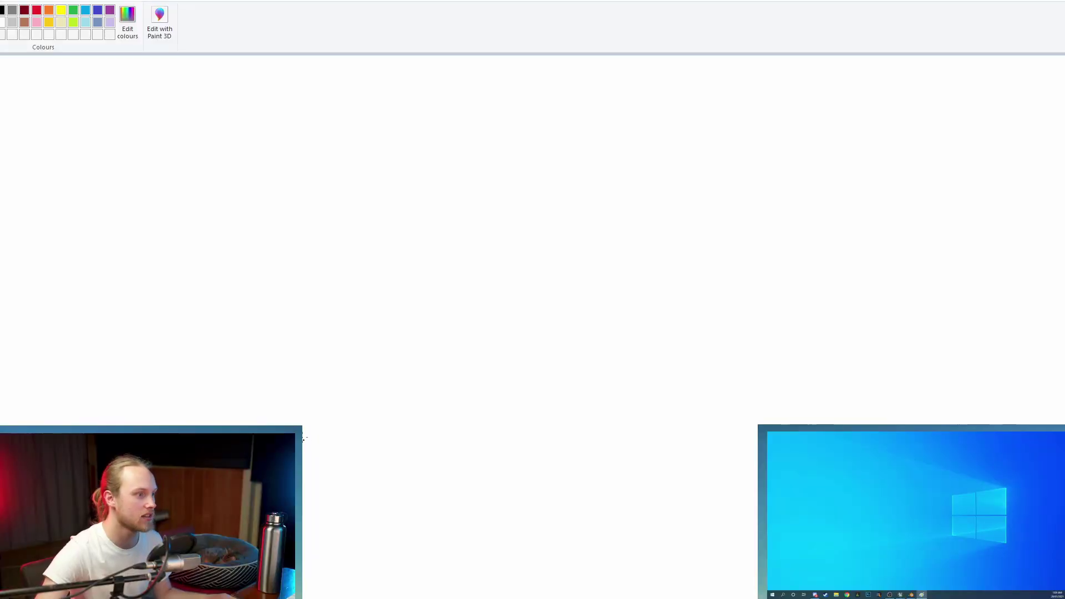
Step: Switch to Paint and sketch a grass tuft with a red upward arrow beside a green hill bearing tufts and red normal arrows
{"action": "left_click_drag", "start_coordinate": [304, 439], "coordinate": [422, 355]}
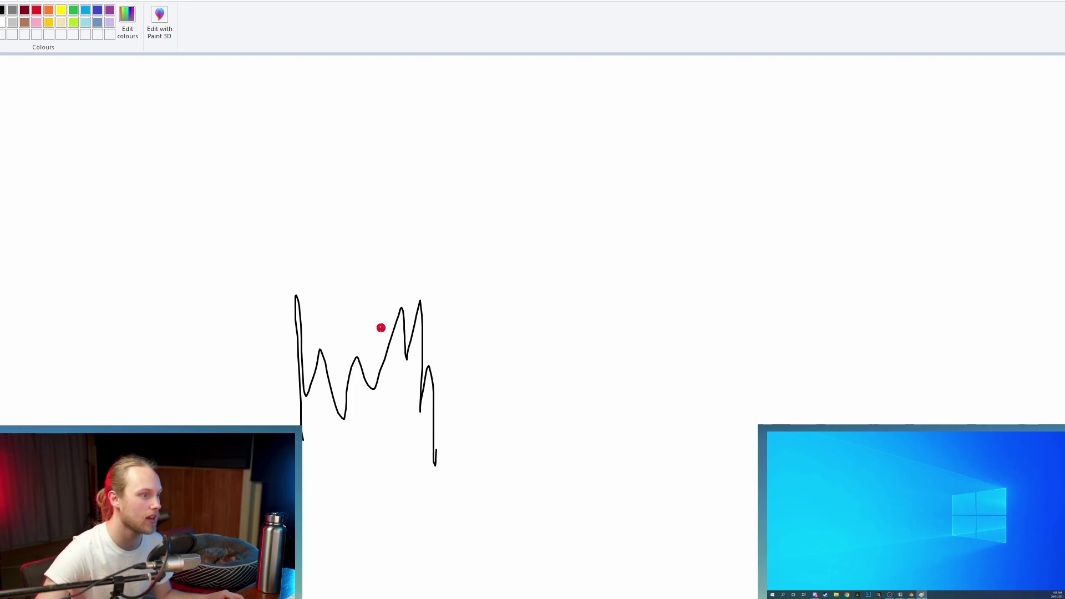
{"action": "left_click_drag", "start_coordinate": [369, 319], "coordinate": [371, 156]}
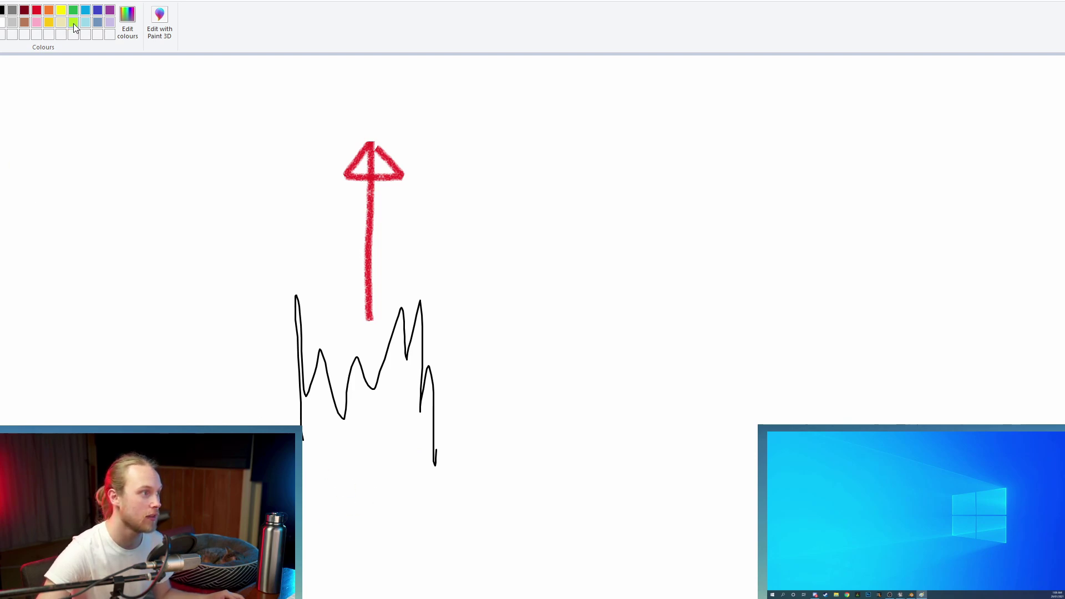
{"action": "mouse_move", "coordinate": [489, 295]}
{"action": "left_mouse_down"}
{"action": "mouse_move", "coordinate": [701, 245]}
{"action": "mouse_move", "coordinate": [880, 423]}
{"action": "left_mouse_up"}
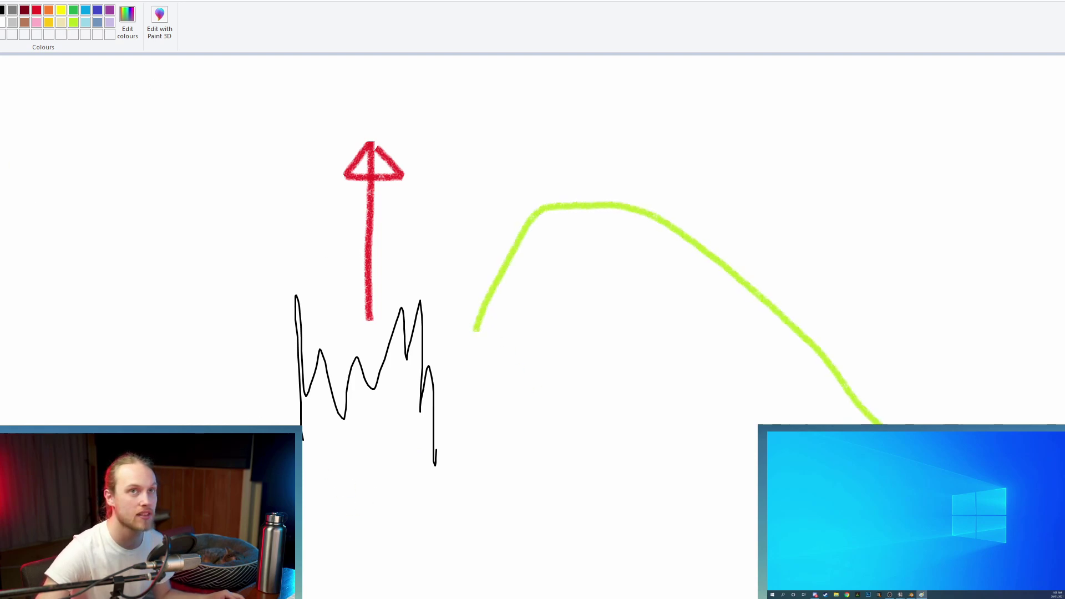
{"action": "mouse_move", "coordinate": [543, 201]}
{"action": "left_mouse_down"}
{"action": "mouse_move", "coordinate": [524, 80]}
{"action": "mouse_move", "coordinate": [601, 139]}
{"action": "left_mouse_up"}
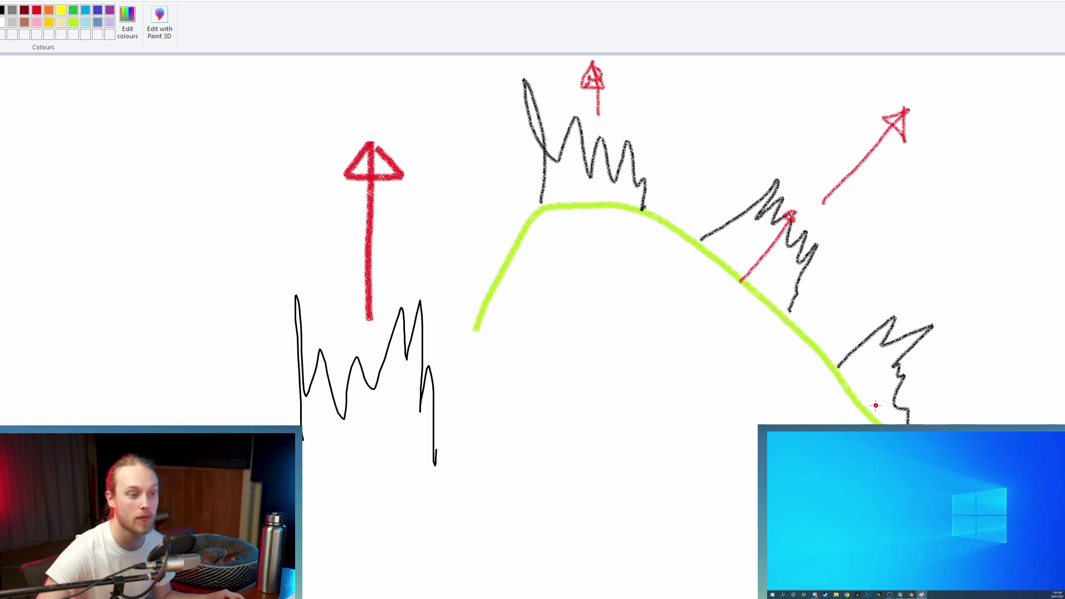
{"action": "left_click_drag", "start_coordinate": [875, 405], "coordinate": [1064, 324]}
{"action": "key", "text": "ctrl+z"}
{"action": "left_click_drag", "start_coordinate": [854, 404], "coordinate": [984, 331]}
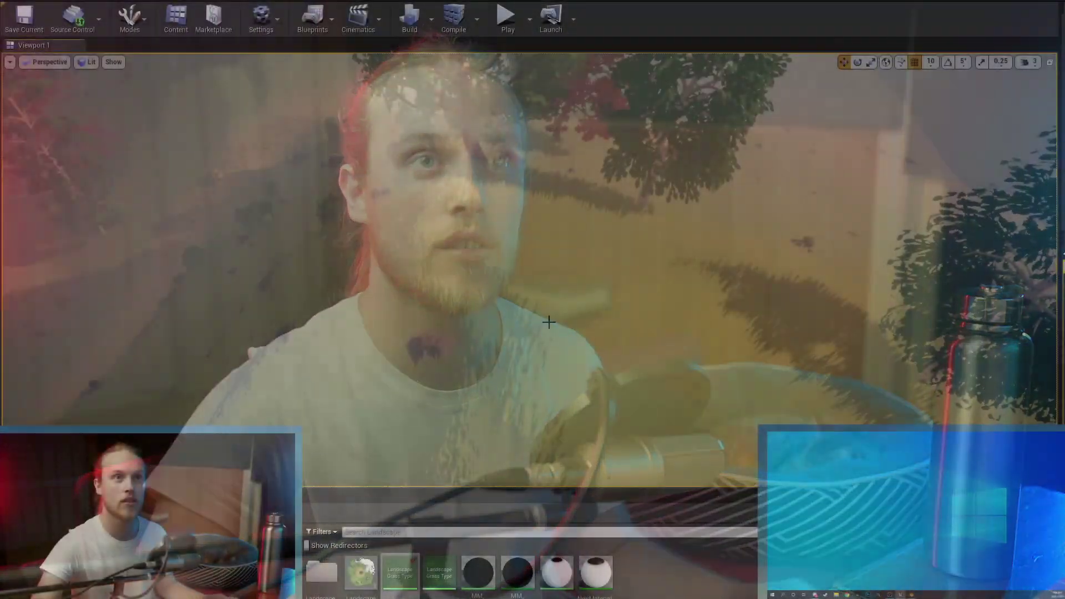
Step: Back in Unreal Editor, examine the grass blades in the static mesh editor from several angles, including their vertex colours
{"action": "key", "text": "w"}
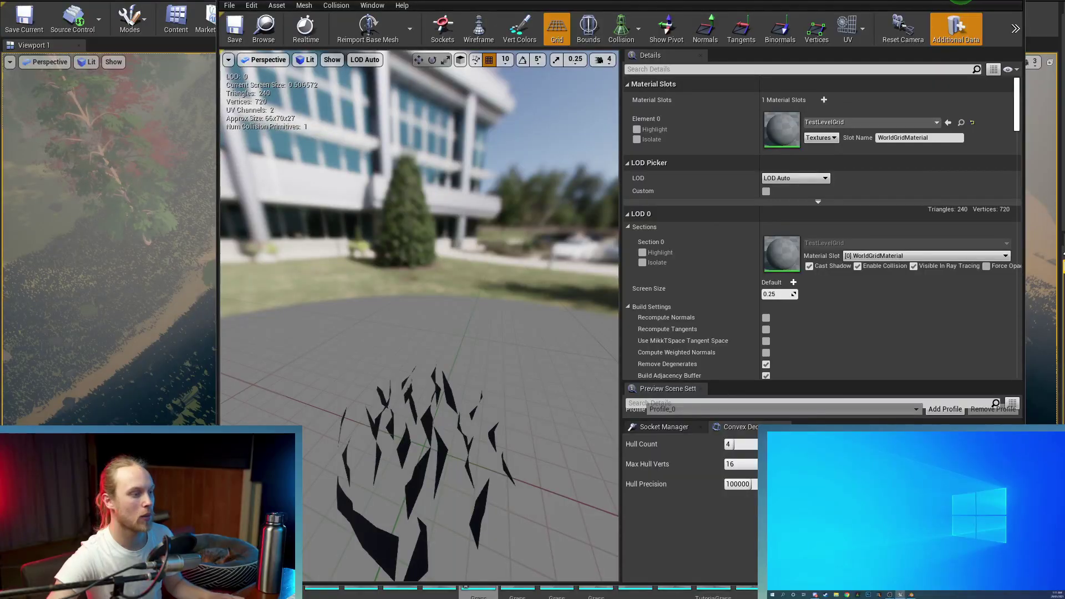
{"action": "right_click_drag", "start_coordinate": [420, 316], "coordinate": [480, 183]}
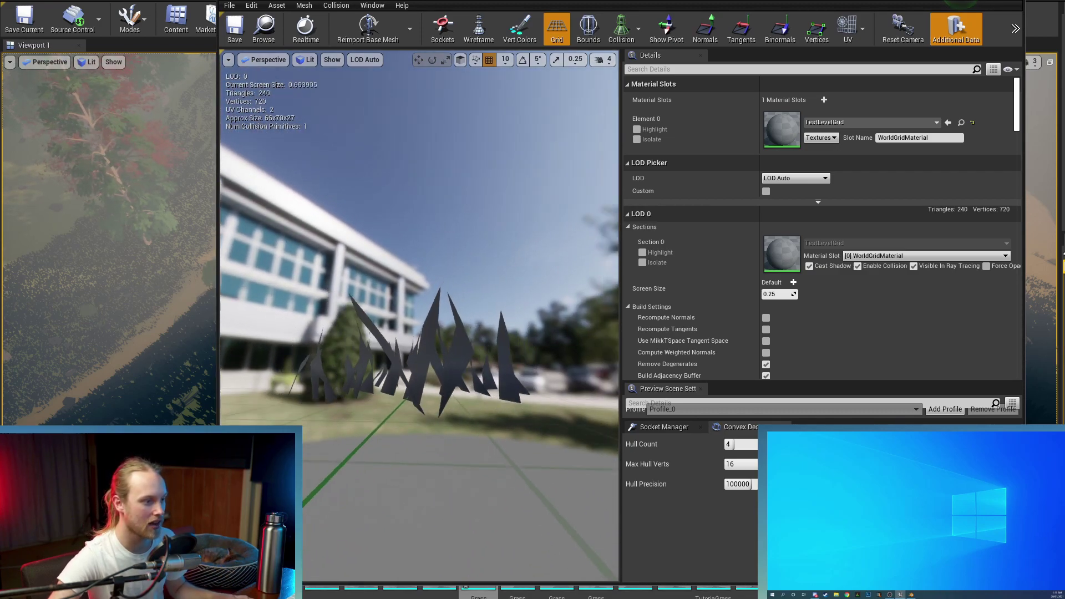
{"action": "right_click_drag", "start_coordinate": [458, 339], "coordinate": [458, 356]}
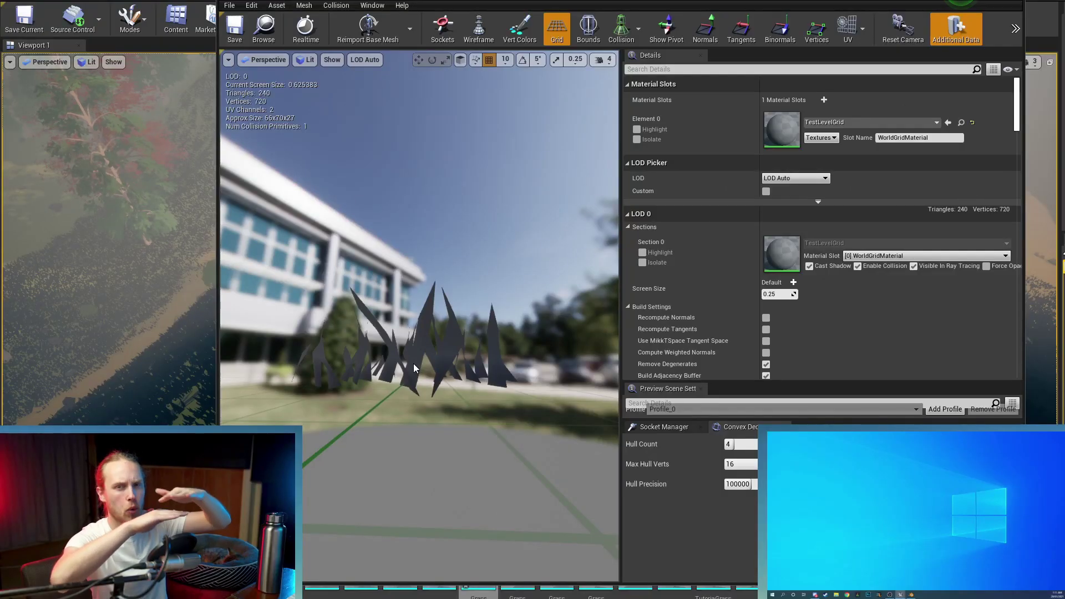
{"action": "scroll", "coordinate": [414, 368], "scroll_direction": "up", "scroll_amount": 5}
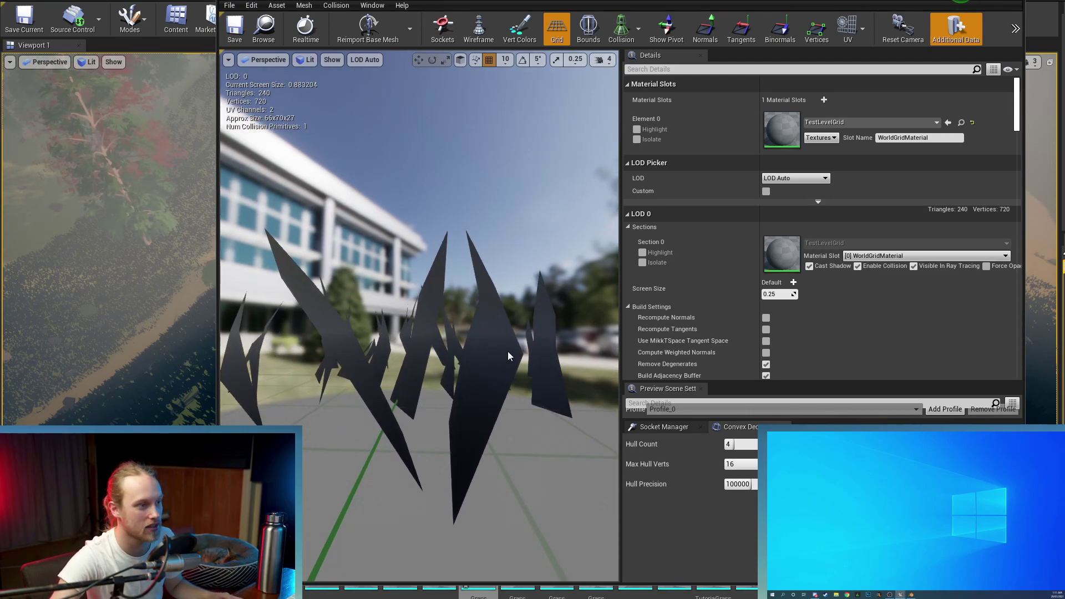
{"action": "left_click", "coordinate": [516, 31]}
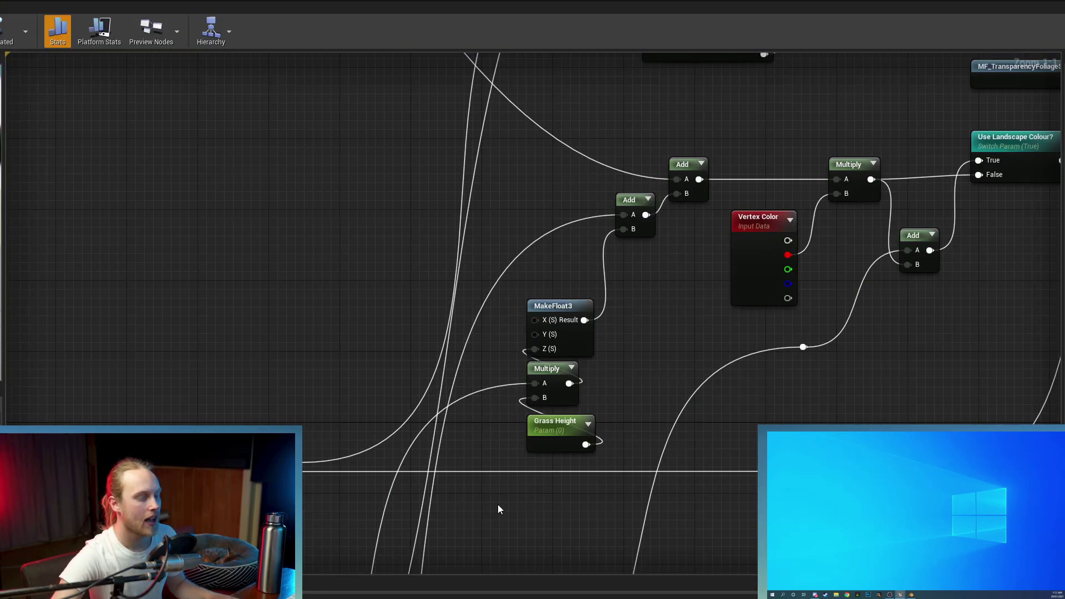
Step: Select the MakeFloat3, Multiply and Grass Height nodes in the foliage material graph to examine how they connect
{"action": "right_click_drag", "start_coordinate": [499, 509], "coordinate": [478, 489]}
{"action": "scroll", "coordinate": [520, 472], "scroll_direction": "up", "scroll_amount": 5, "text": "ctrl"}
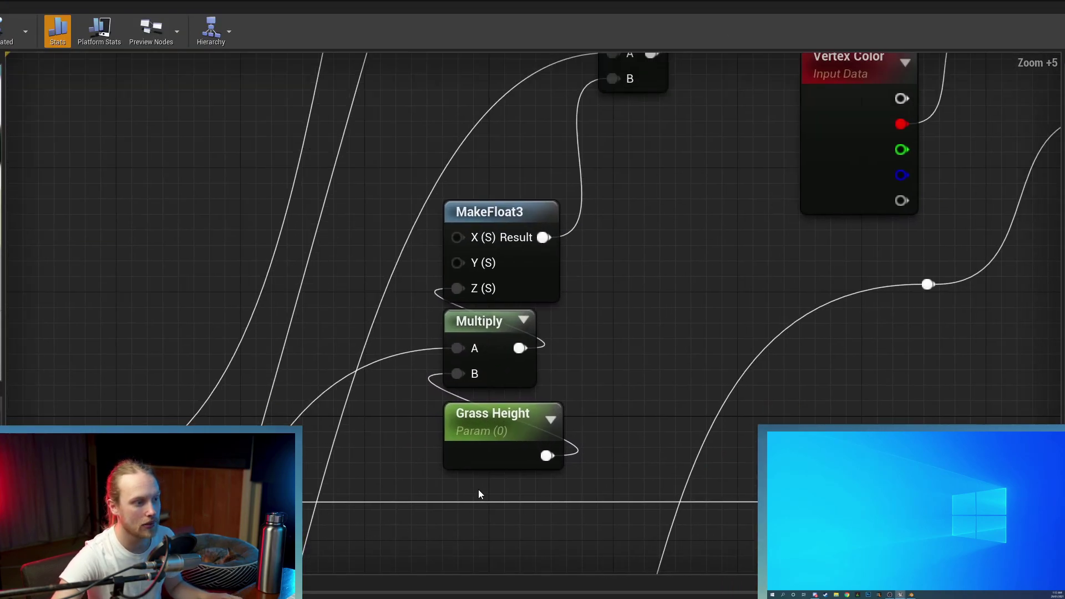
{"action": "left_click_drag", "start_coordinate": [483, 478], "coordinate": [513, 273]}
{"action": "right_click_drag", "start_coordinate": [641, 341], "coordinate": [576, 406]}
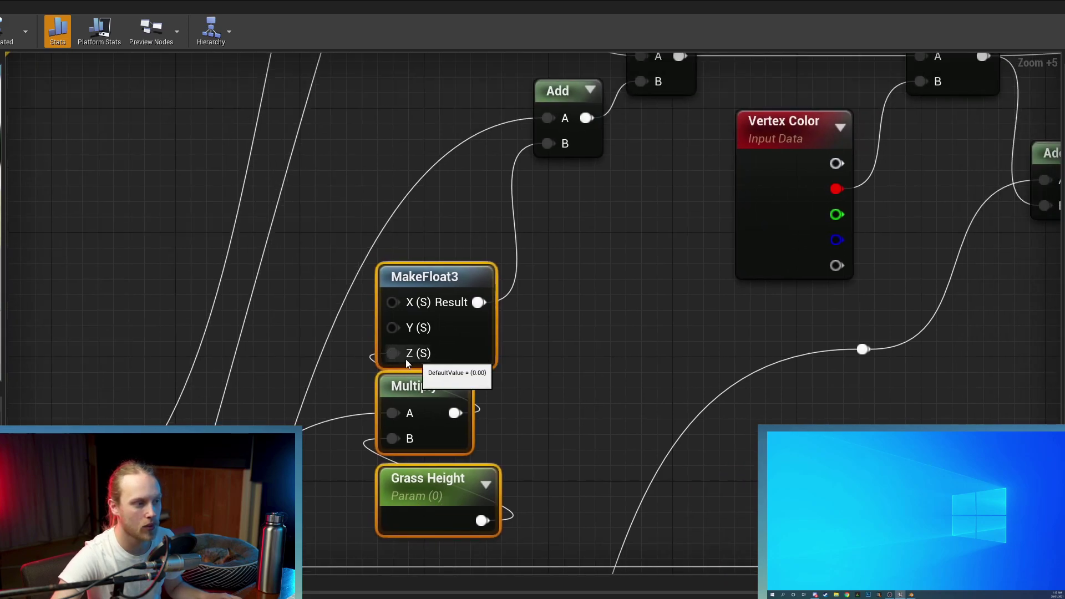
Step: Examine the inputs of the MM_Master_Ground_Foliage_No_TANGENT output node and the node network feeding them
{"action": "scroll", "coordinate": [655, 292], "scroll_direction": "down", "scroll_amount": 3}
{"action": "right_click_drag", "start_coordinate": [946, 140], "coordinate": [397, 381]}
{"action": "right_click_drag", "start_coordinate": [918, 261], "coordinate": [573, 342]}
{"action": "scroll", "coordinate": [567, 342], "scroll_direction": "up", "scroll_amount": 5, "text": "ctrl"}
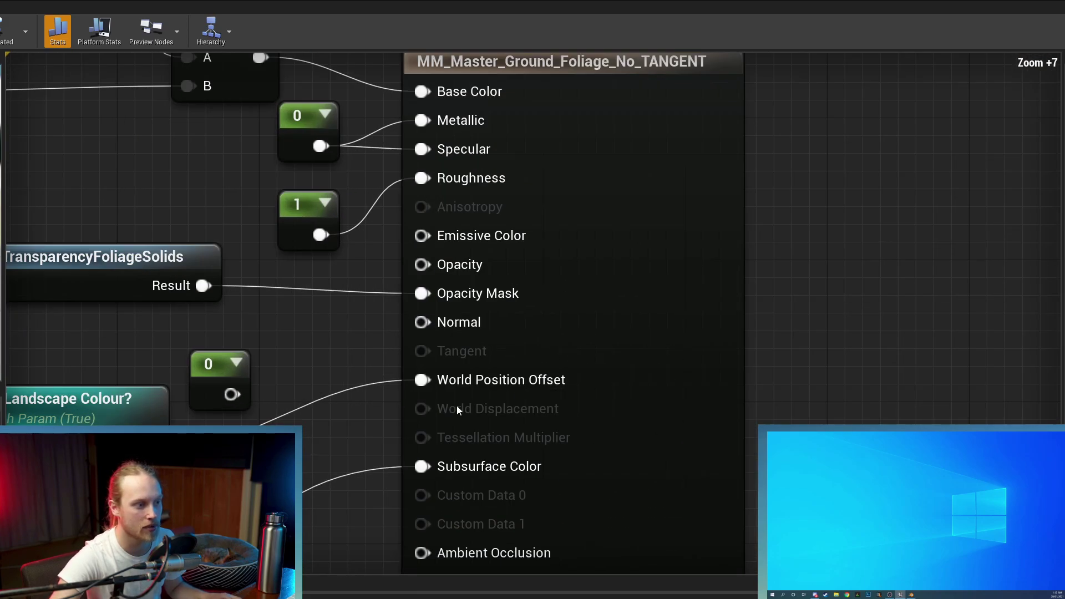
{"action": "right_click_drag", "start_coordinate": [455, 345], "coordinate": [969, 53]}
{"action": "right_click_drag", "start_coordinate": [549, 235], "coordinate": [767, 134]}
{"action": "right_click_drag", "start_coordinate": [199, 447], "coordinate": [788, 213]}
{"action": "left_click", "coordinate": [548, 298]}
{"action": "right_click_drag", "start_coordinate": [551, 298], "coordinate": [543, 349]}
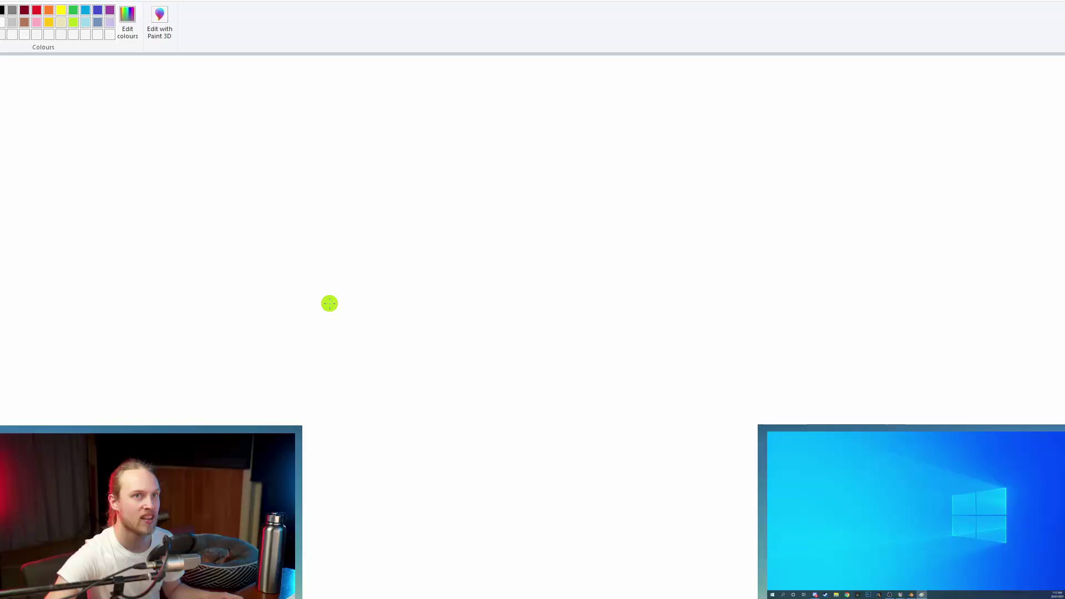
Step: Sketch a green slope in Paint with grass blades growing straight out from its surface, and undo the strokes
{"action": "left_click_drag", "start_coordinate": [319, 418], "coordinate": [506, 250]}
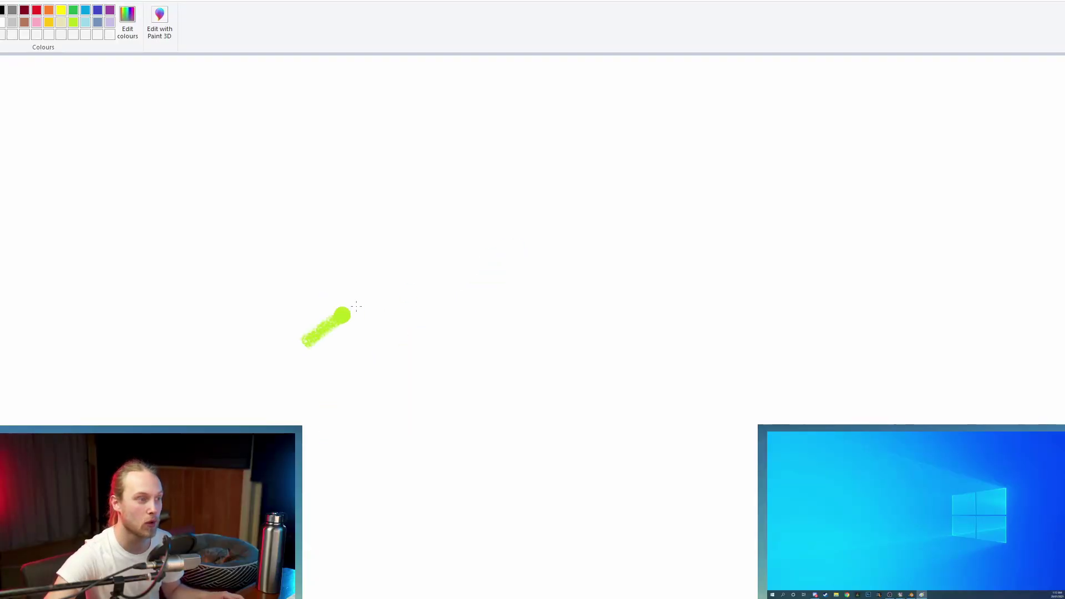
{"action": "left_click_drag", "start_coordinate": [415, 400], "coordinate": [577, 281]}
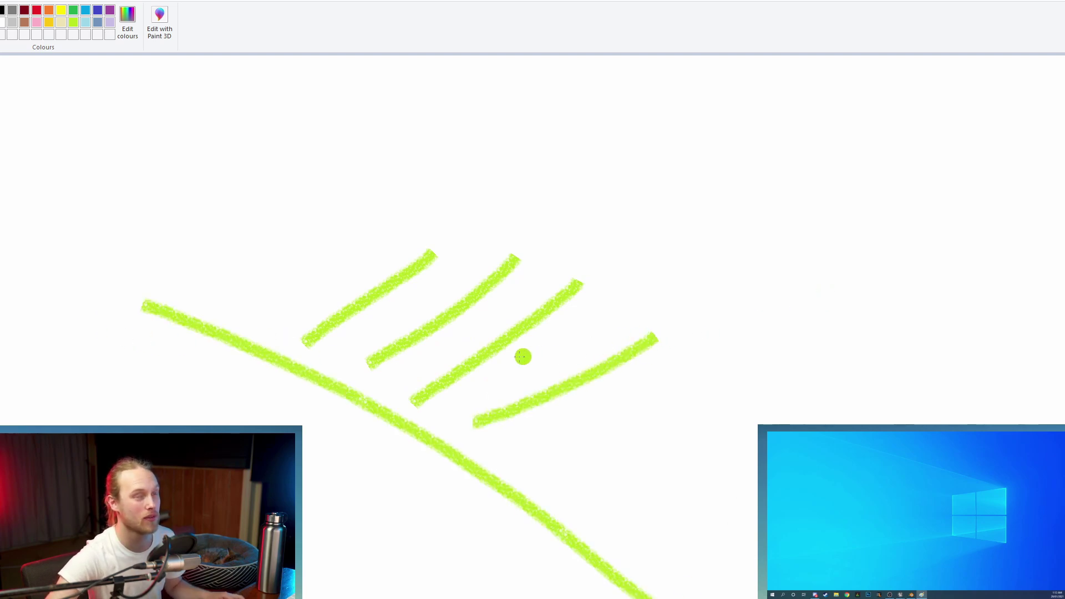
{"action": "key", "text": "ctrl+z"}
{"action": "key", "text": "ctrl+z"}
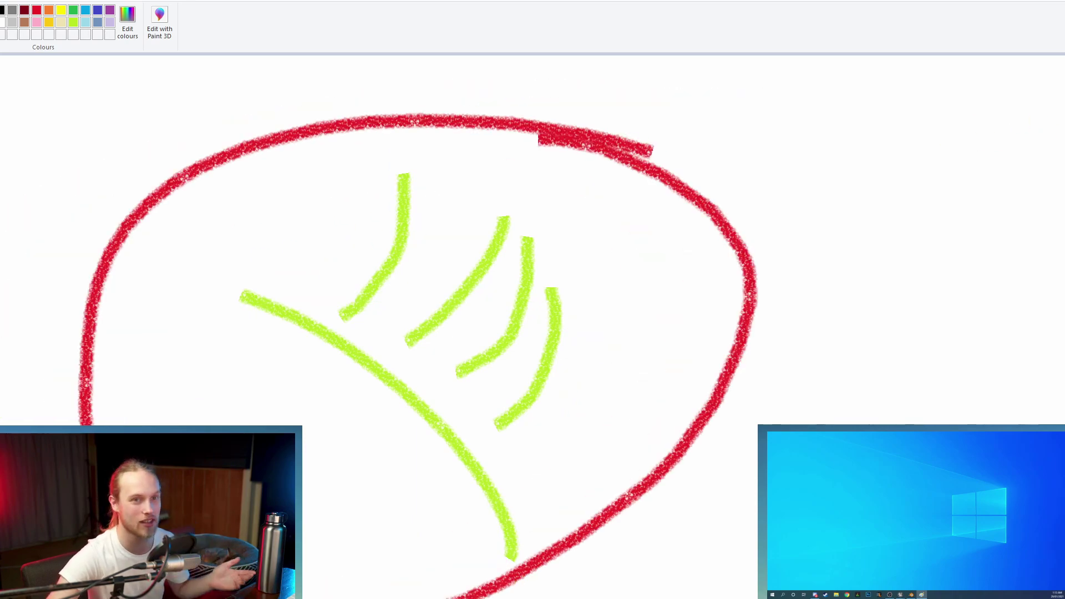
Step: Back in Unreal's foliage material graph, examine the Grass Height, Multiply and MakeFloat3 nodes
{"action": "left_click", "coordinate": [549, 369]}
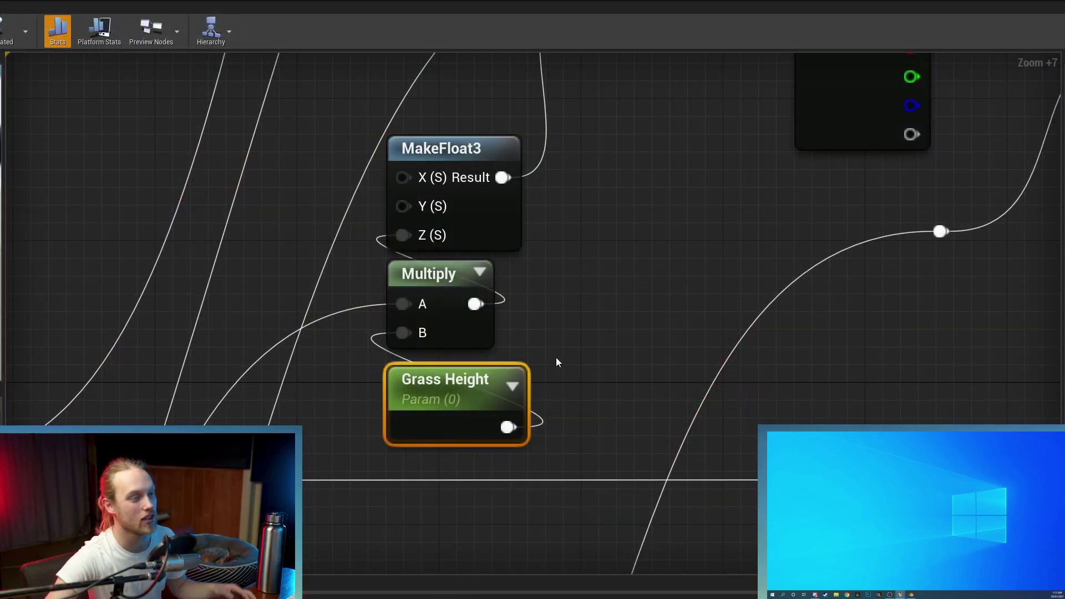
{"action": "scroll", "coordinate": [557, 362], "scroll_direction": "down", "scroll_amount": 2}
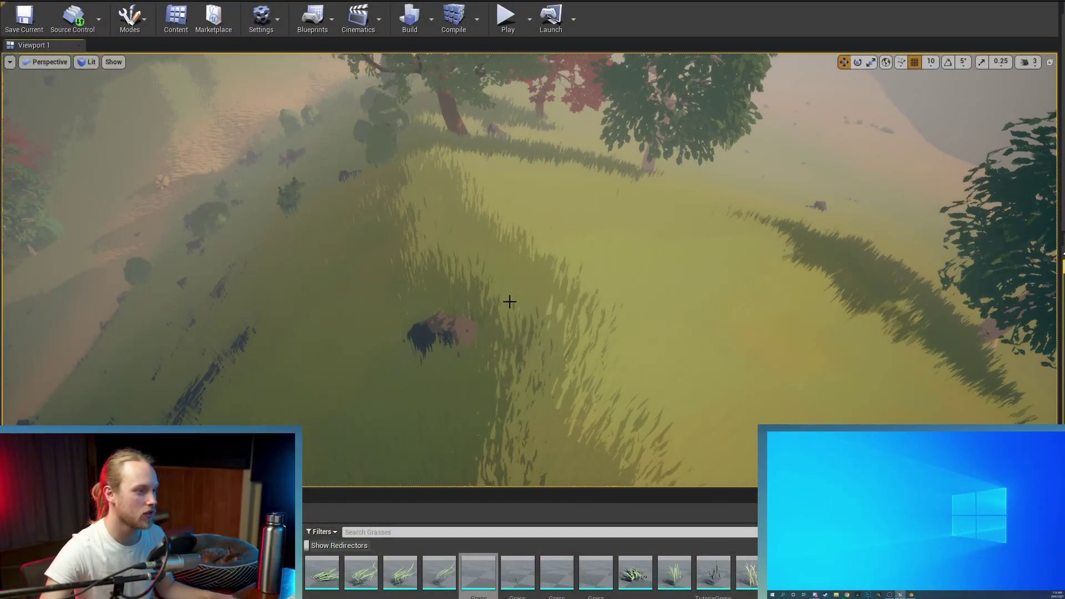
Step: Inspect the shading of the landscape grass on the hillside from above and at close range in the lit level viewport
{"action": "right_click_drag", "start_coordinate": [509, 302], "coordinate": [553, 305]}
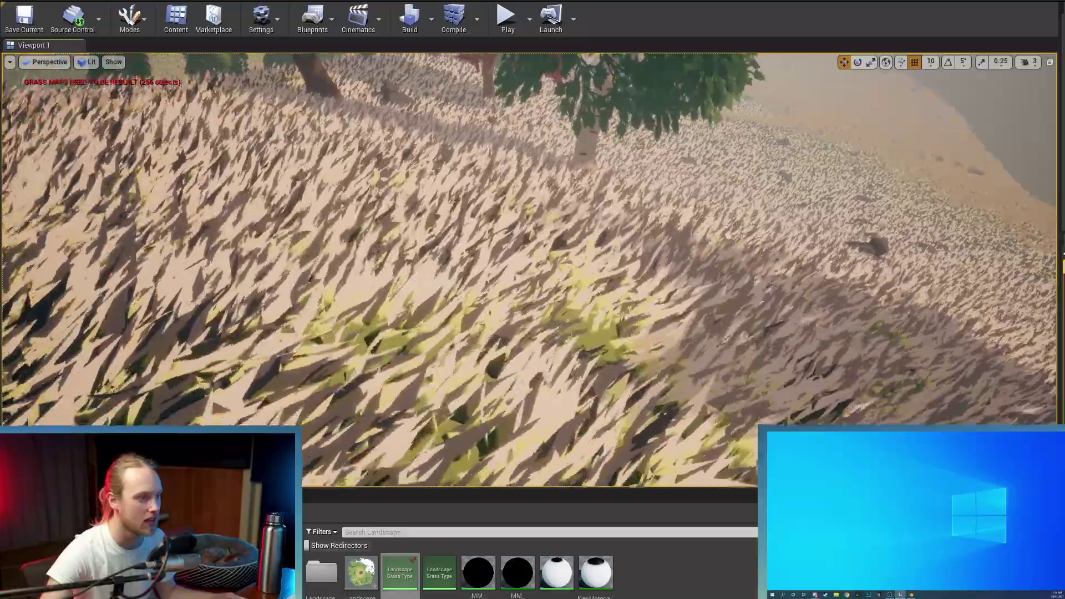
{"action": "right_click_drag", "start_coordinate": [530, 269], "coordinate": [430, 213]}
{"action": "key", "text": "w"}
{"action": "key", "text": "w"}
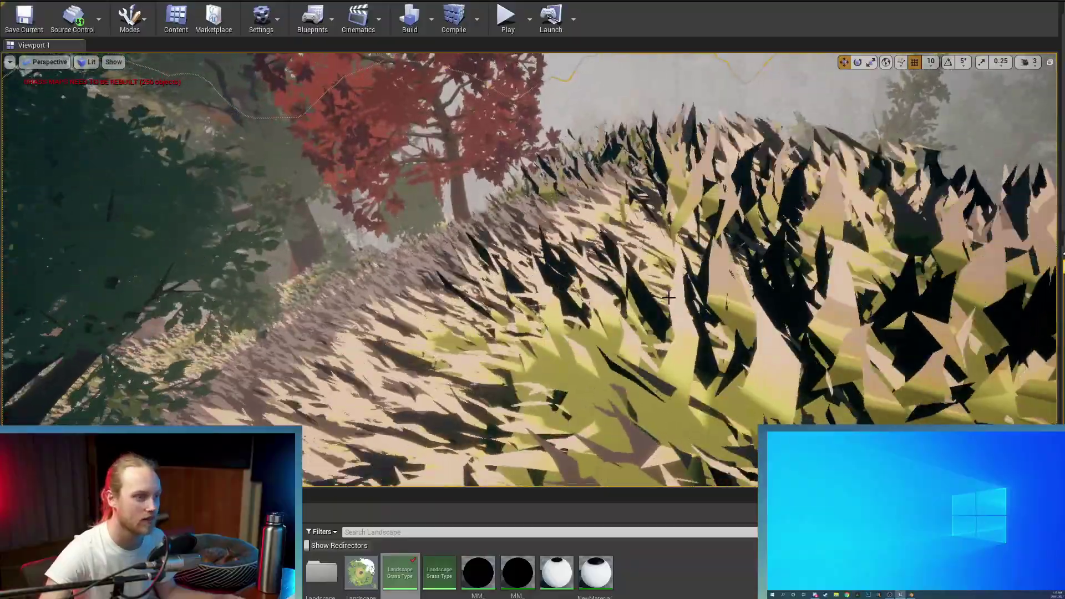
{"action": "right_click_drag", "start_coordinate": [669, 298], "coordinate": [574, 82]}
Step: Show the World Normal buffer visualization in the level viewport and examine the grass blades' normals on the hill up close
{"action": "left_click", "coordinate": [88, 61]}
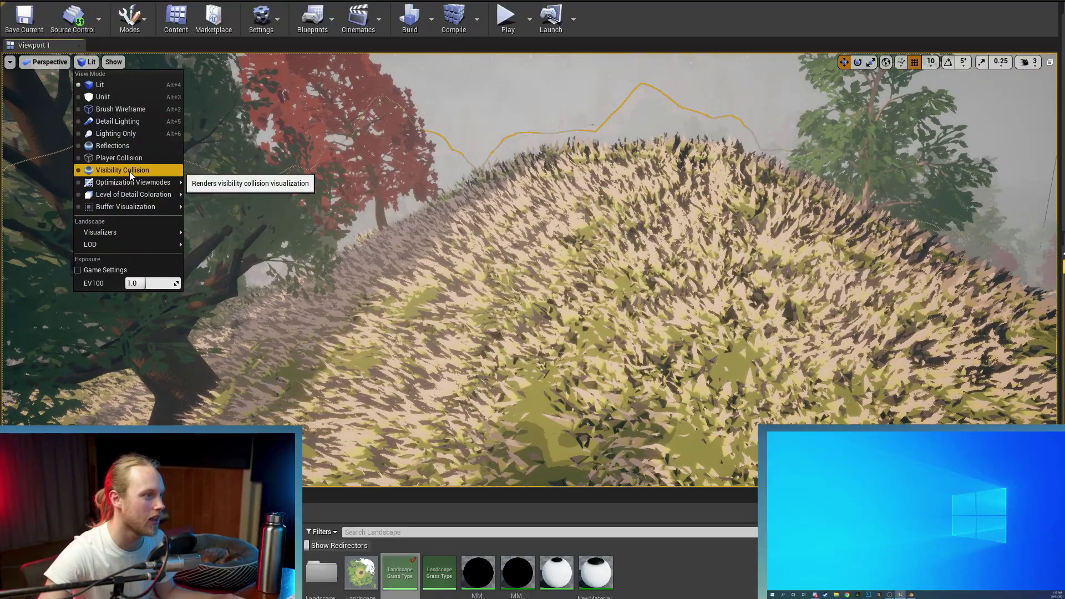
{"action": "mouse_move", "coordinate": [118, 205]}
{"action": "left_click", "coordinate": [233, 426]}
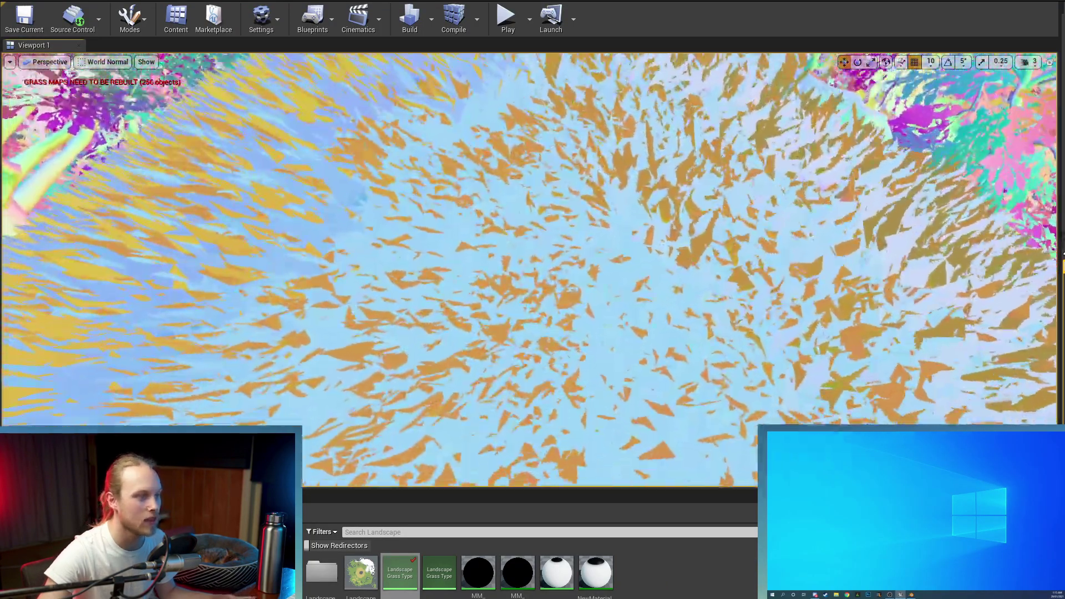
{"action": "right_click_drag", "start_coordinate": [765, 183], "coordinate": [766, 210]}
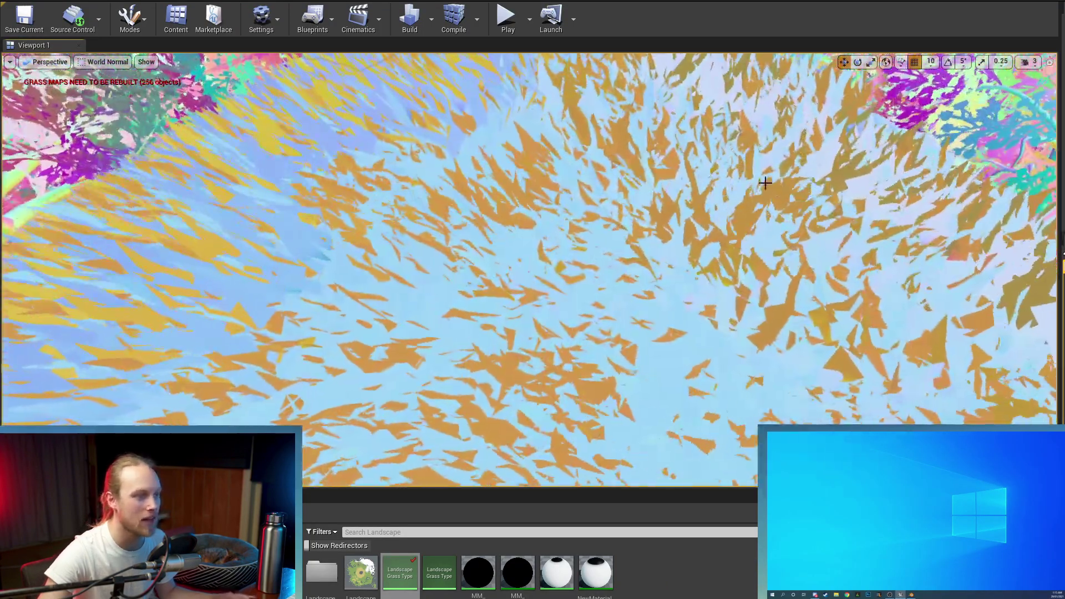
{"action": "right_click_drag", "start_coordinate": [527, 302], "coordinate": [527, 250]}
{"action": "key", "text": "w"}
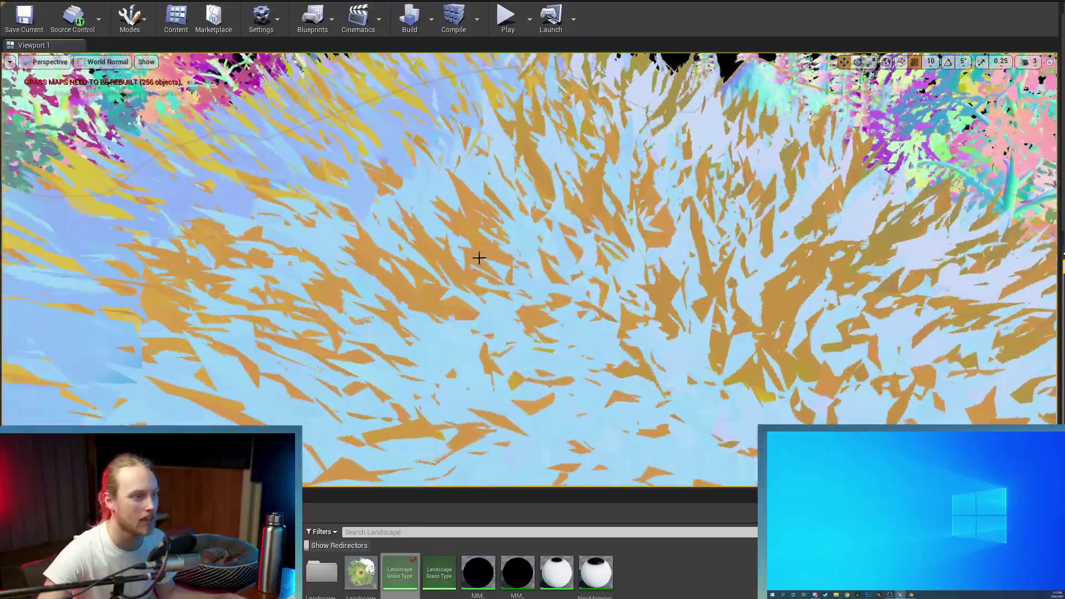
{"action": "right_click_drag", "start_coordinate": [638, 308], "coordinate": [589, 317]}
{"action": "key", "text": "w"}
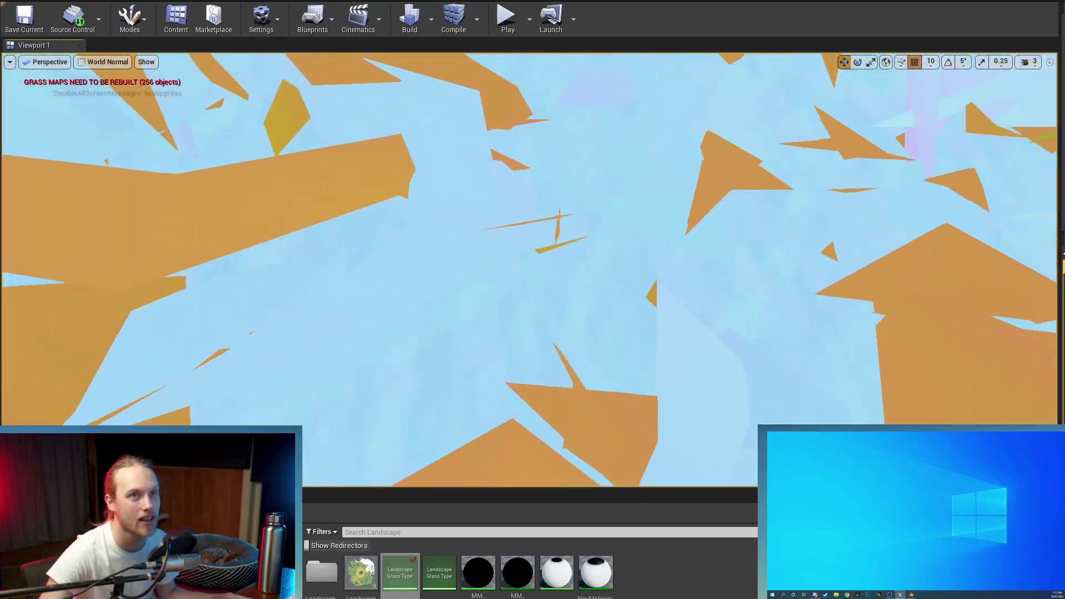
Step: Compare the grass blades' world normals with the ground's from farther away and on a differently facing slope
{"action": "scroll", "coordinate": [601, 257], "scroll_direction": "down", "scroll_amount": 5}
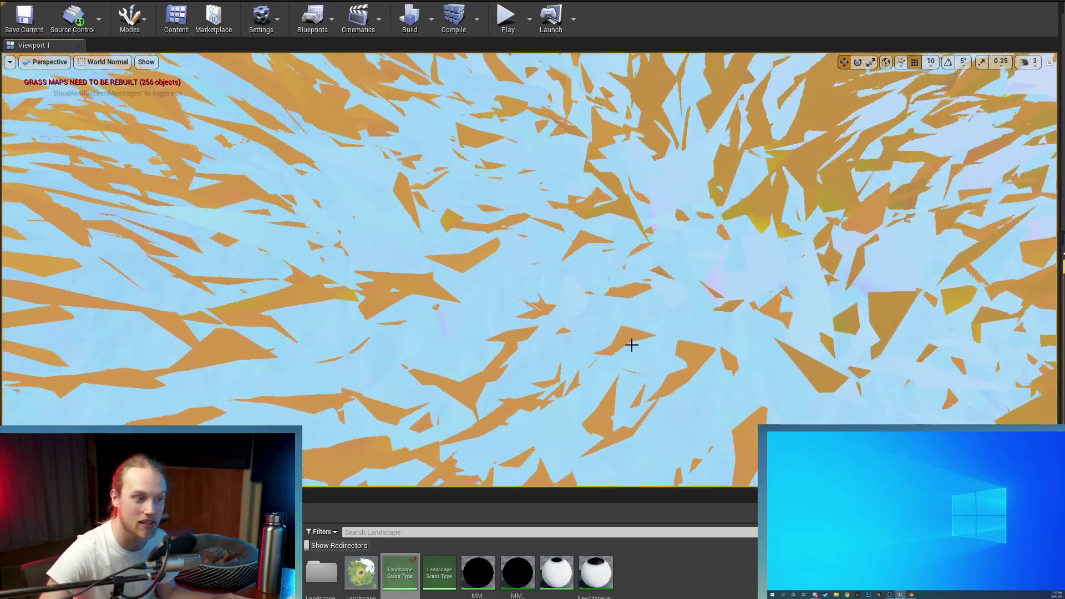
{"action": "key", "text": "w"}
{"action": "right_click_drag", "start_coordinate": [566, 287], "coordinate": [566, 288]}
{"action": "key", "text": "s"}
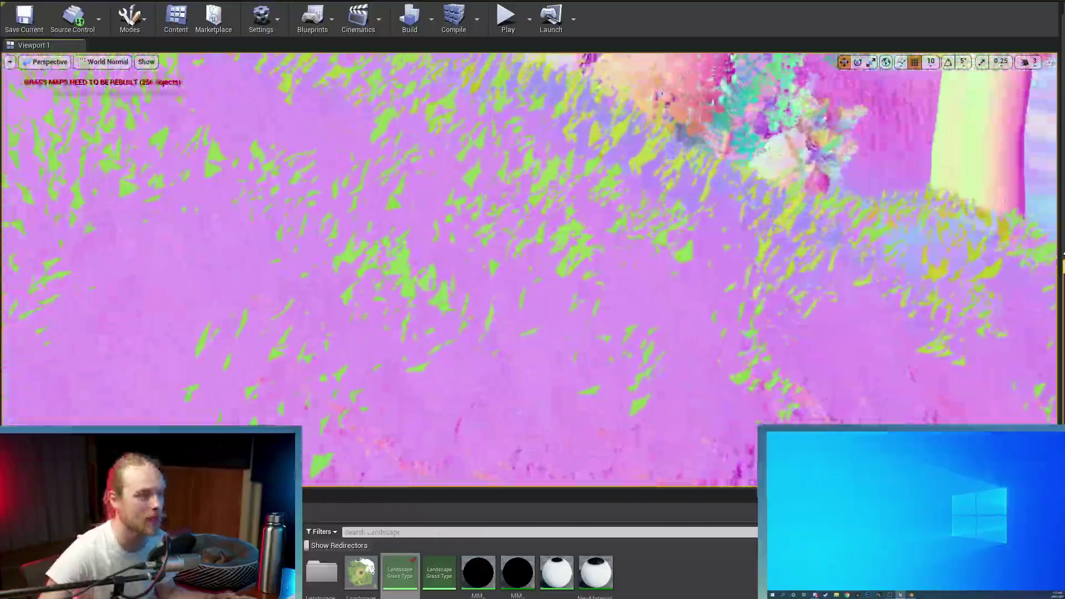
{"action": "right_click_drag", "start_coordinate": [566, 285], "coordinate": [566, 285]}
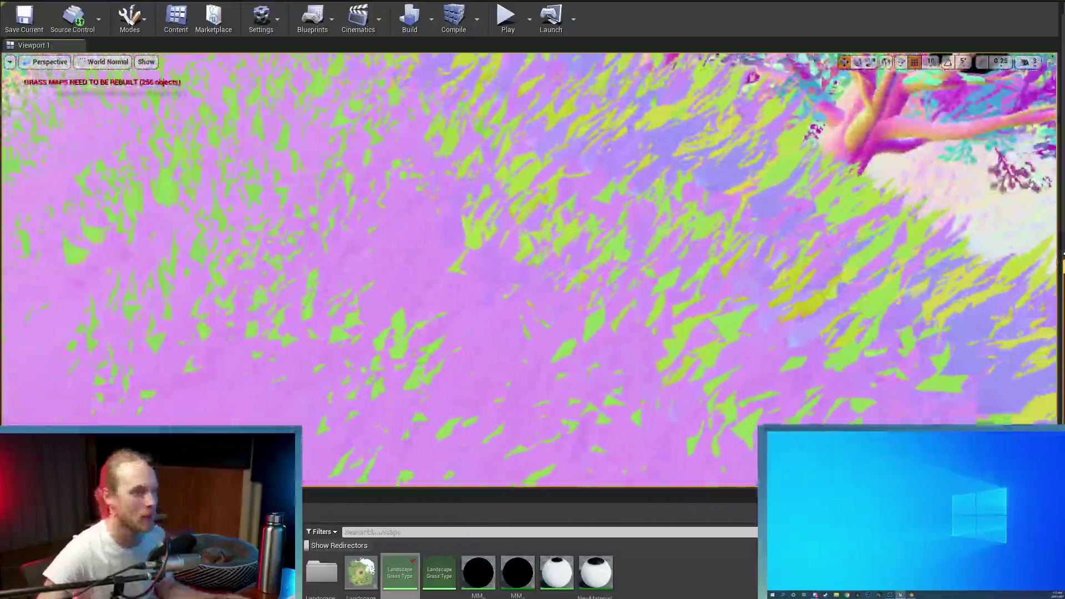
{"action": "mouse_move", "coordinate": [773, 286]}
{"action": "right_mouse_down"}
{"action": "mouse_move", "coordinate": [782, 285]}
{"action": "mouse_move", "coordinate": [753, 281]}
{"action": "right_mouse_up"}
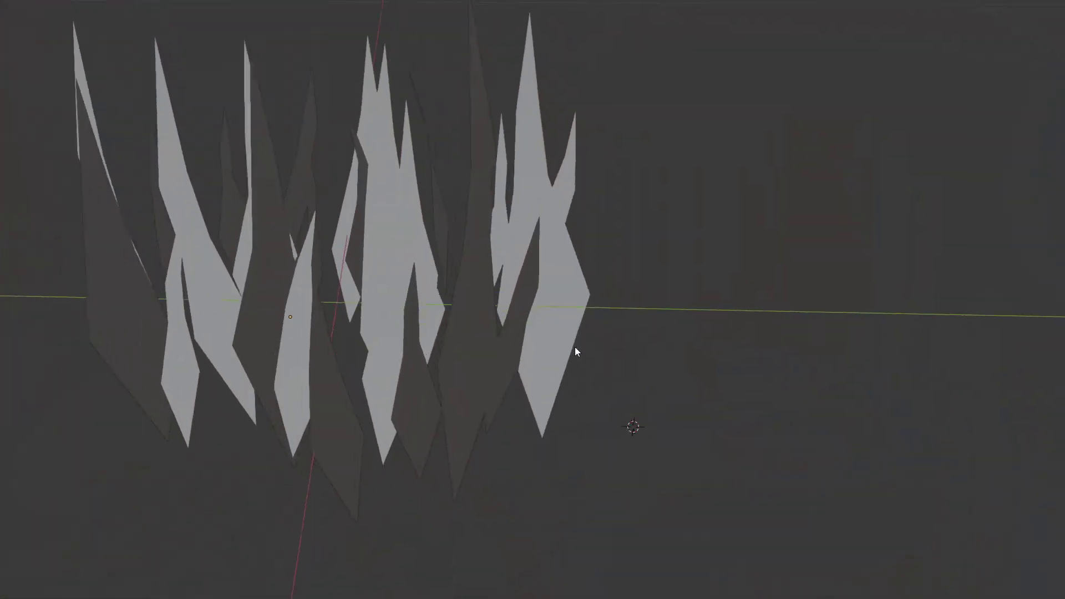
Step: Examine the grass tuft mesh in Blender from several angles
{"action": "middle_click_drag", "start_coordinate": [575, 351], "coordinate": [733, 348]}
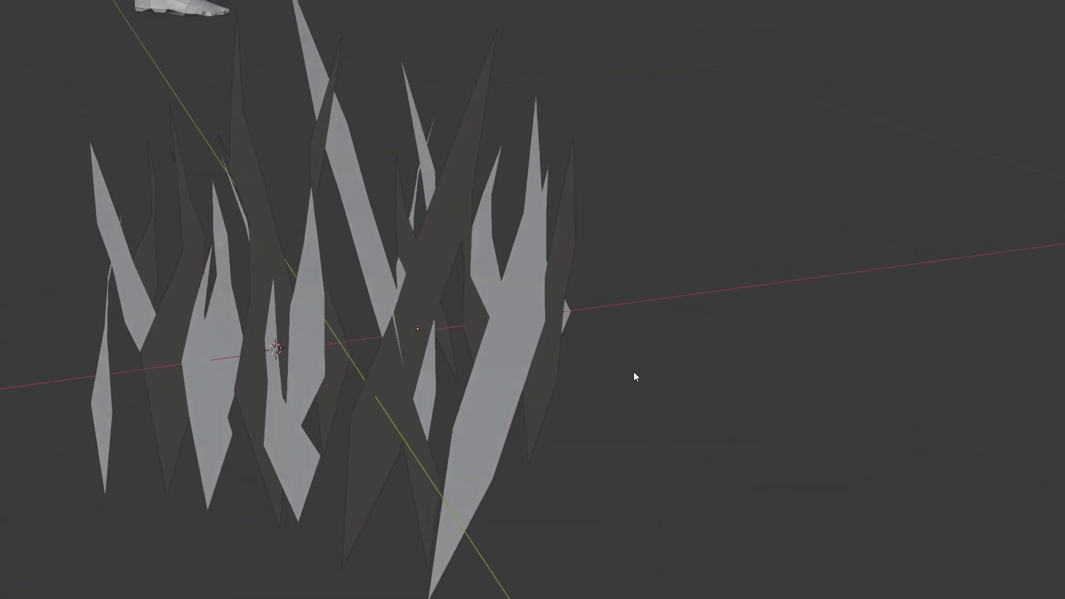
{"action": "middle_click_drag", "start_coordinate": [635, 377], "coordinate": [575, 373]}
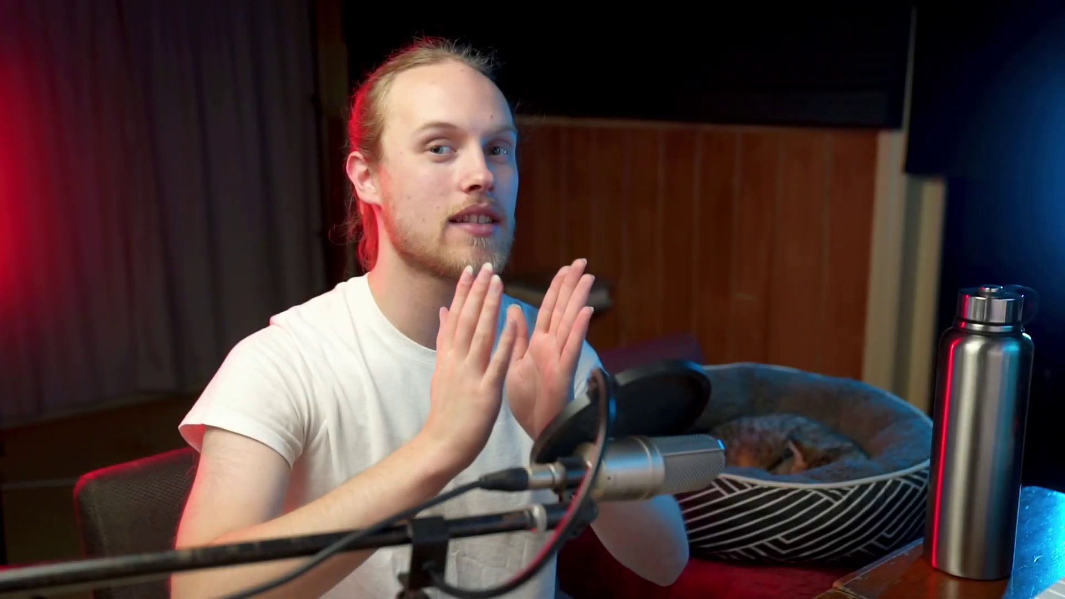